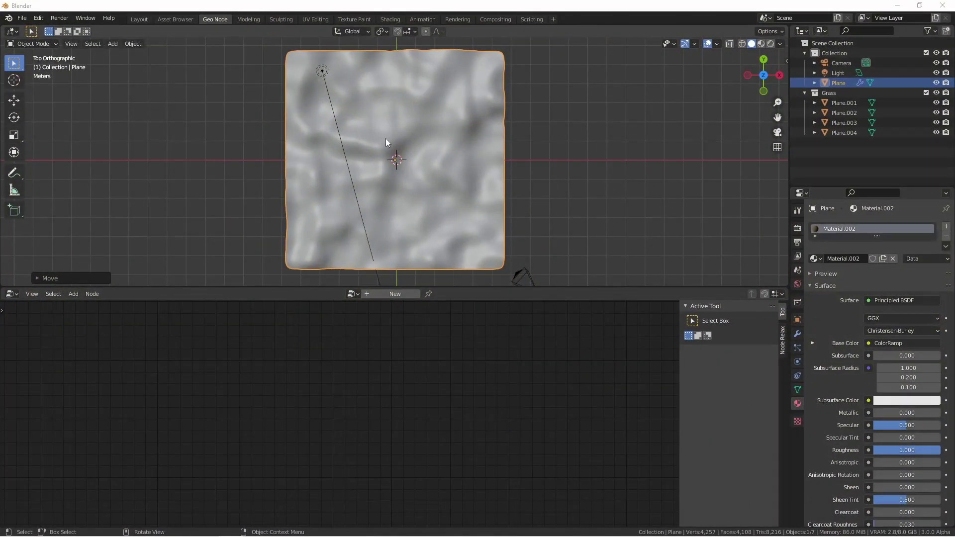
# Select the four grass blade objects, Plane.001 through Plane.004.
pyautogui.moveTo(392, 145); pyautogui.dragTo(394, 124, button='middle')
pyautogui.press('Tab')
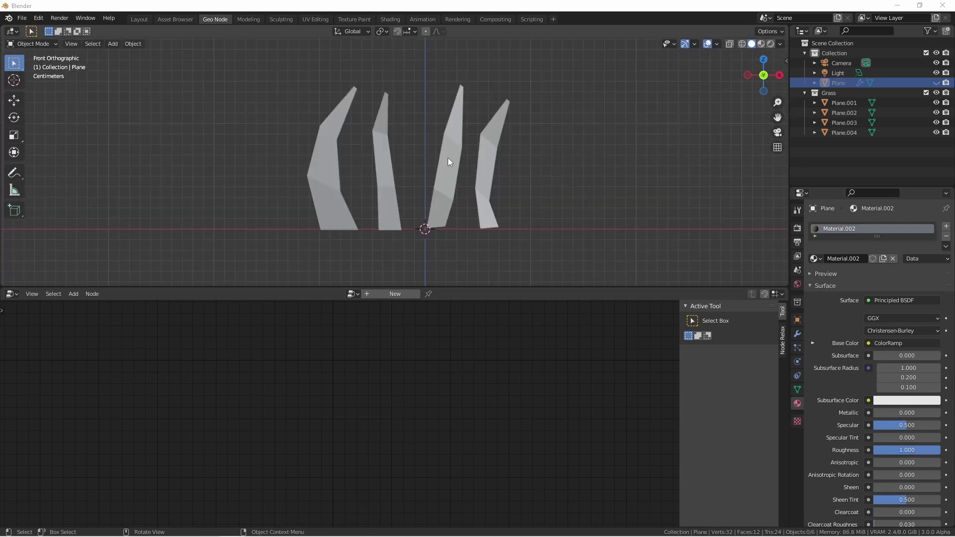
pyautogui.click(484, 160)
pyautogui.click(455, 160)
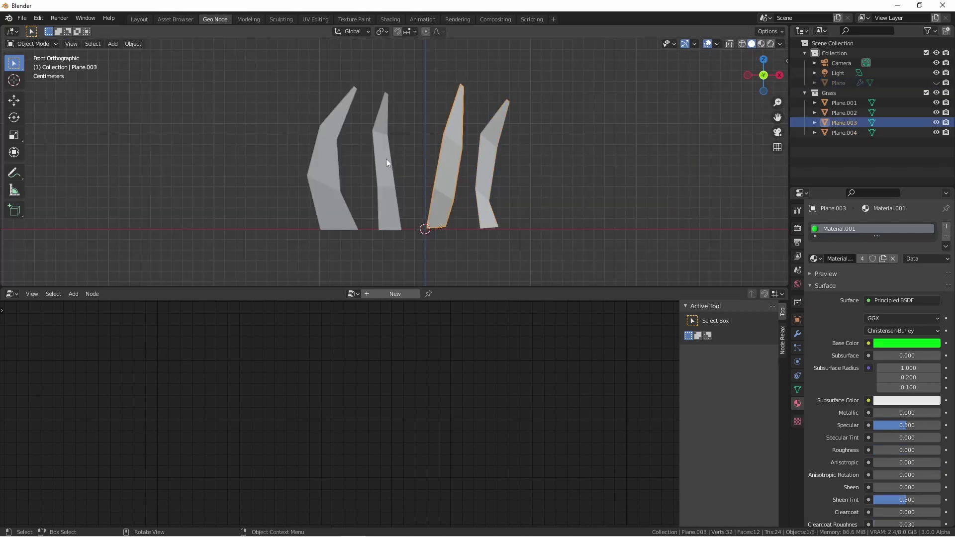
pyautogui.click(385, 160)
pyautogui.click(319, 165)
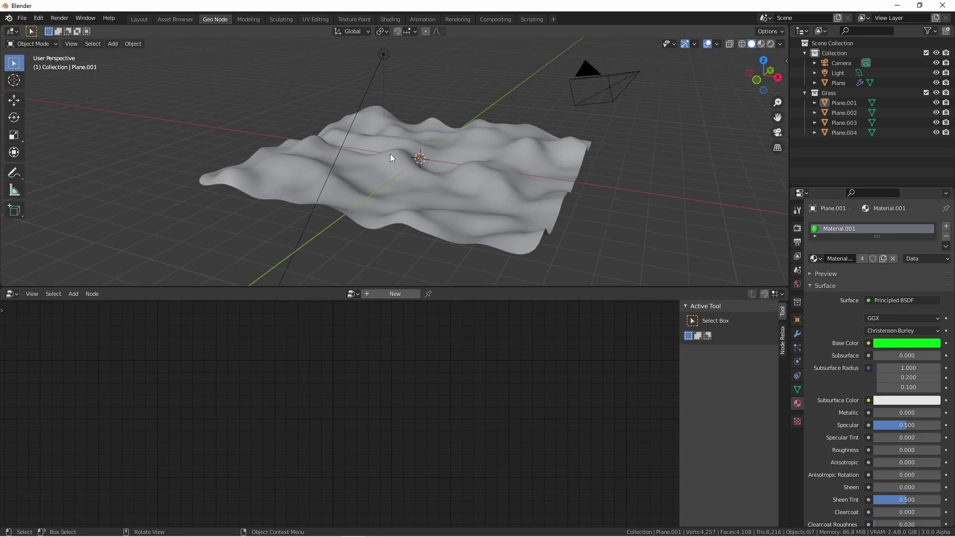
# Create a new geometry node tree on the terrain plane with a Point Instance node on its link.
pyautogui.click(446, 178)
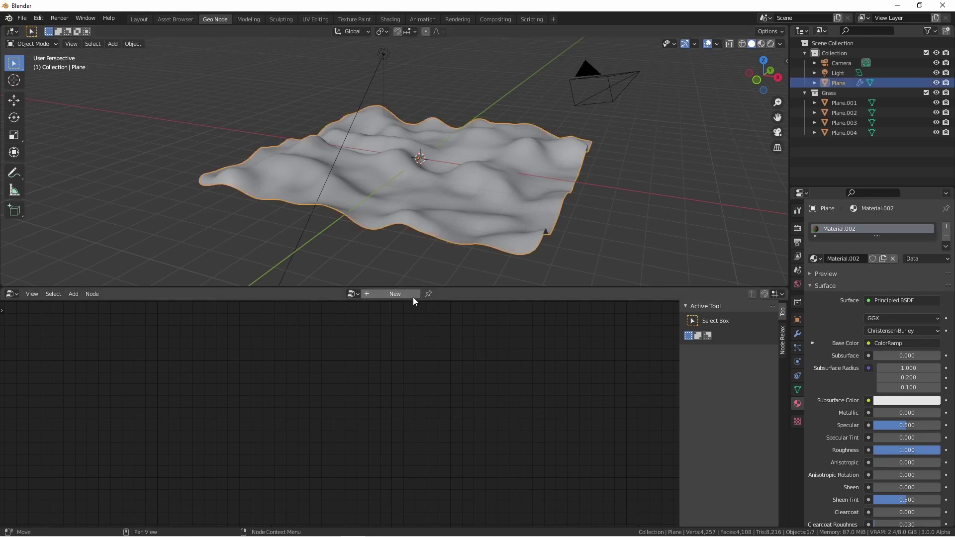
pyautogui.click(395, 294)
pyautogui.press('Home')
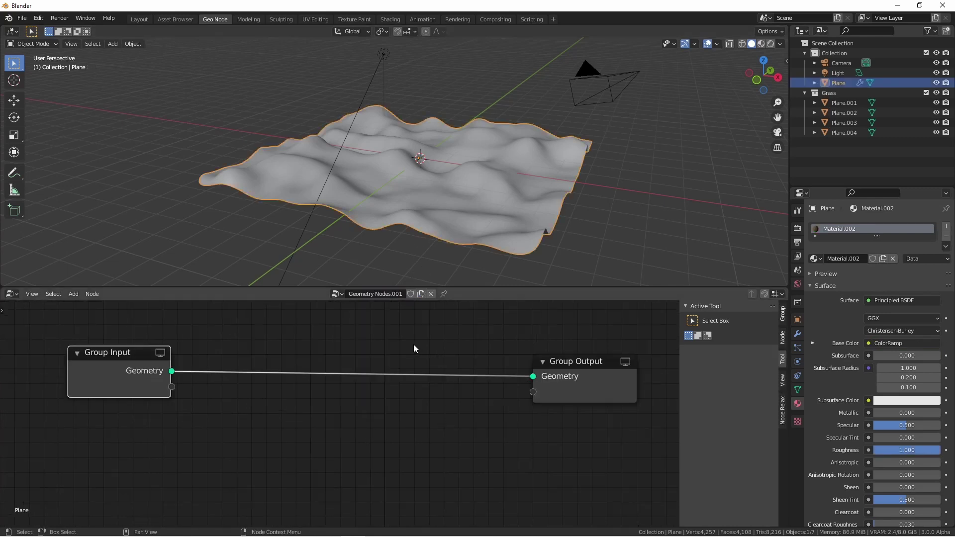
pyautogui.hotkey('shift', 'a')
pyautogui.moveTo(387, 324)
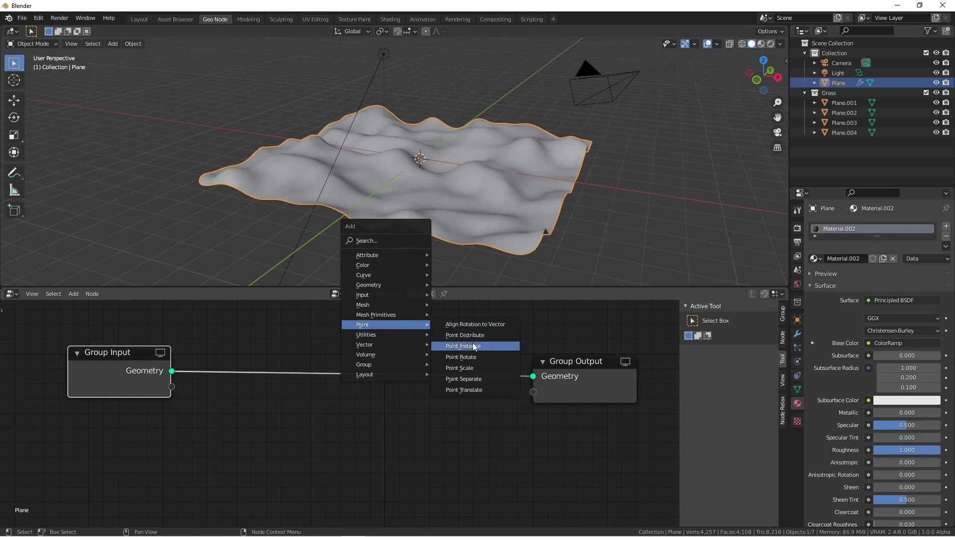
pyautogui.click(463, 346)
pyautogui.click(367, 342)
# Set Point Instance to the Grass collection with Whole Collection turned off.
pyautogui.click(442, 390)
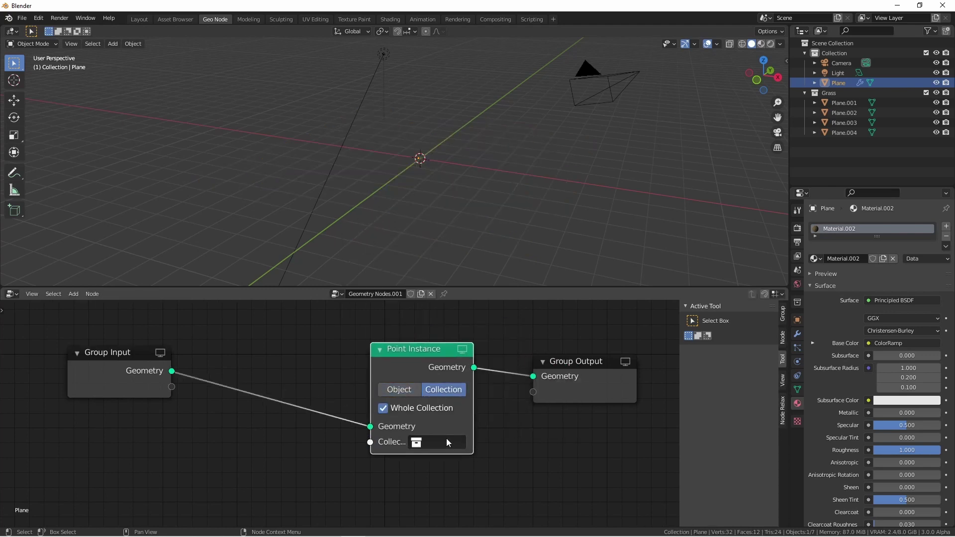
pyautogui.click(446, 438)
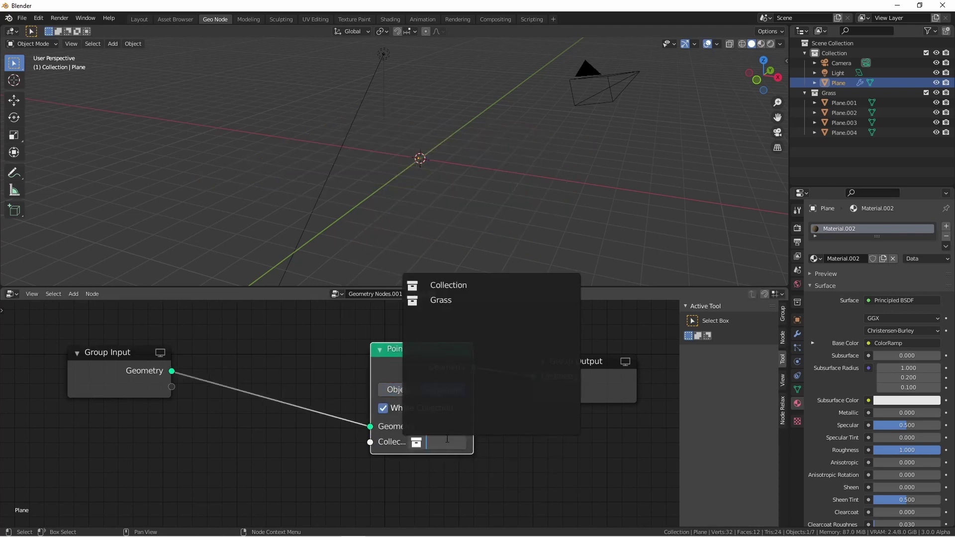
pyautogui.click(449, 304)
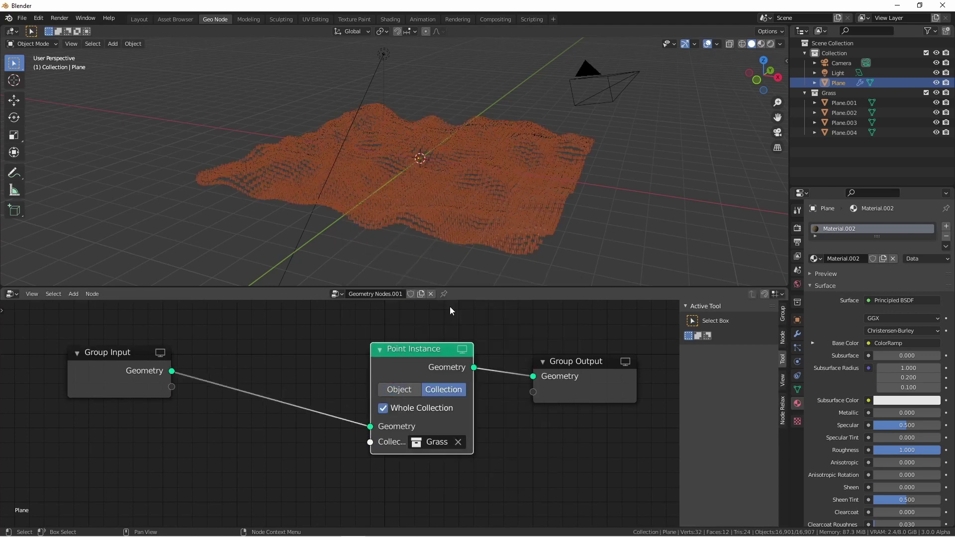
pyautogui.click(393, 410)
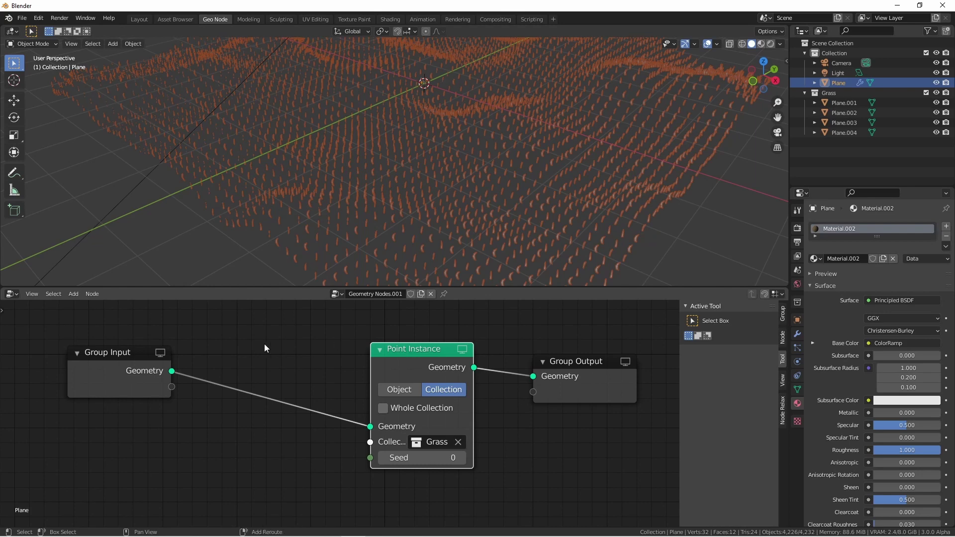
# Insert a Point Distribute node before the Point Instance node.
pyautogui.hotkey('shift', 'a')
pyautogui.moveTo(260, 348)
pyautogui.click(311, 356)
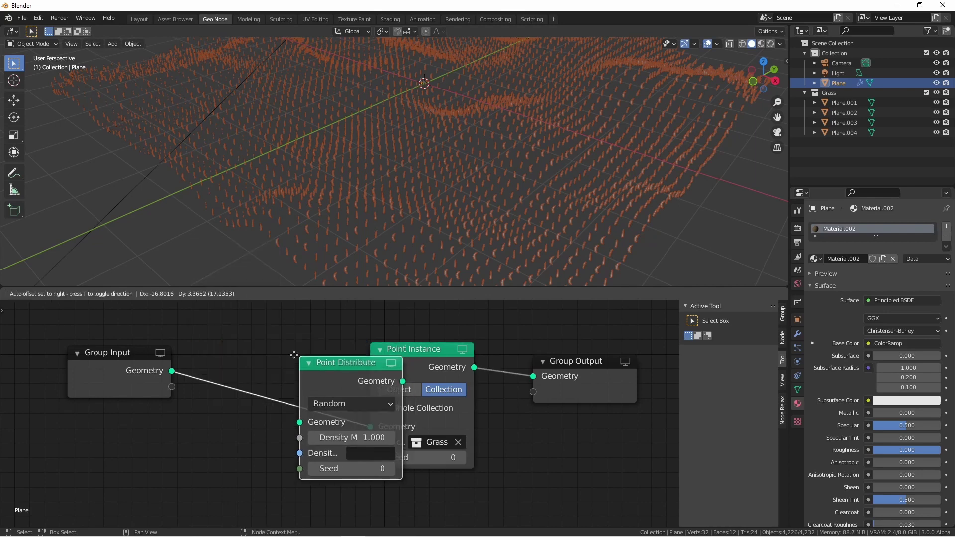
pyautogui.click(253, 345)
pyautogui.moveTo(254, 345); pyautogui.dragTo(292, 354)
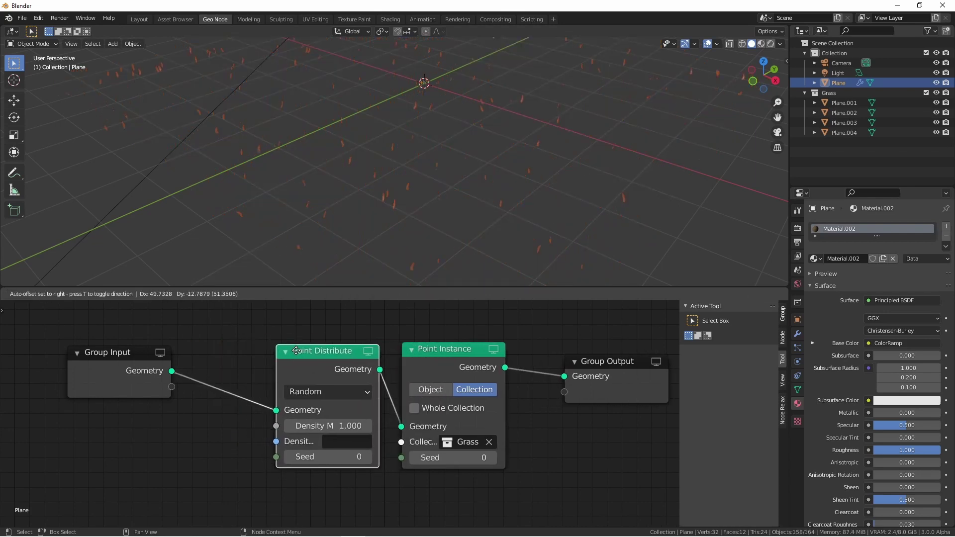
# Set the distribution density to 200 and preview the grass in Rendered shading.
pyautogui.click(324, 425)
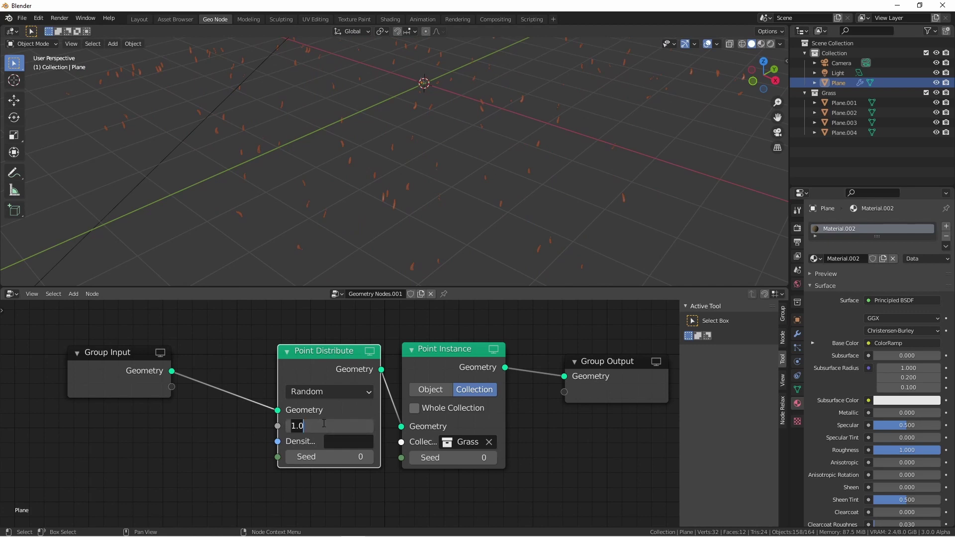
pyautogui.write('200')
pyautogui.press('Return')
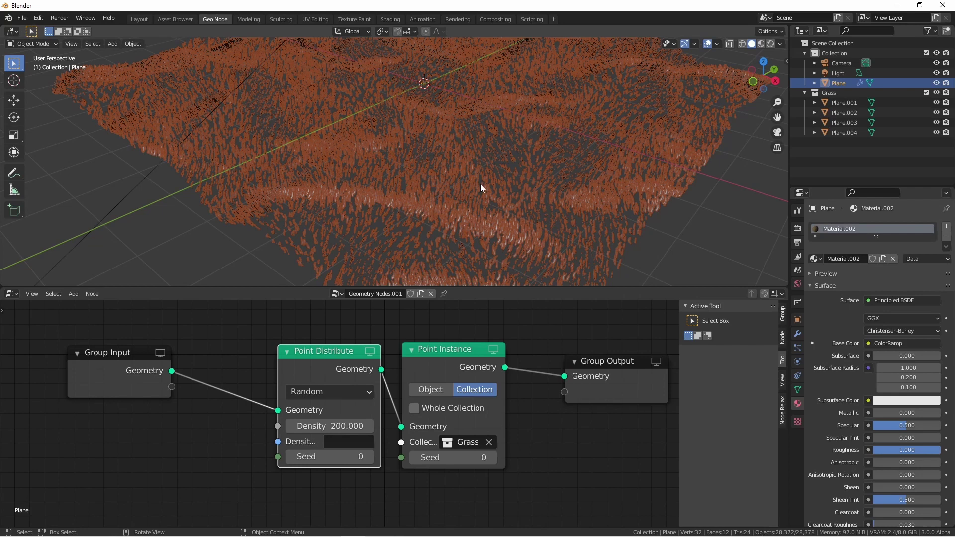
pyautogui.press('z')
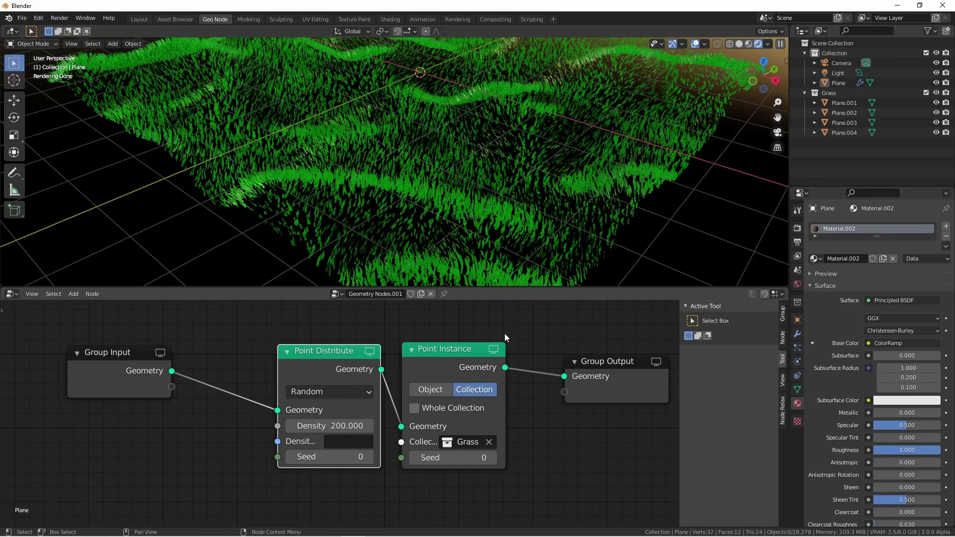
# Insert a Join Geometry node before Group Output and connect the Group Input geometry to it.
pyautogui.hotkey('shift', 'a')
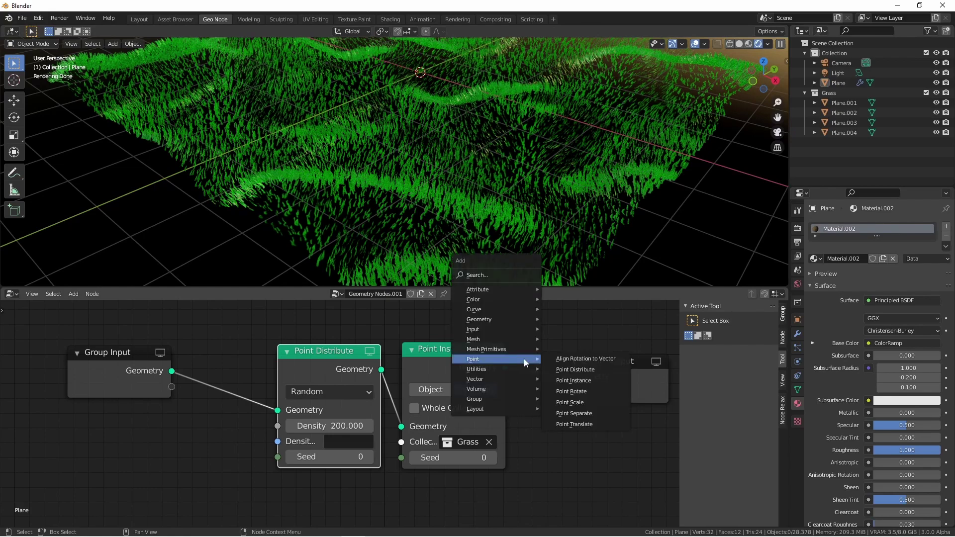
pyautogui.moveTo(512, 319)
pyautogui.click(569, 329)
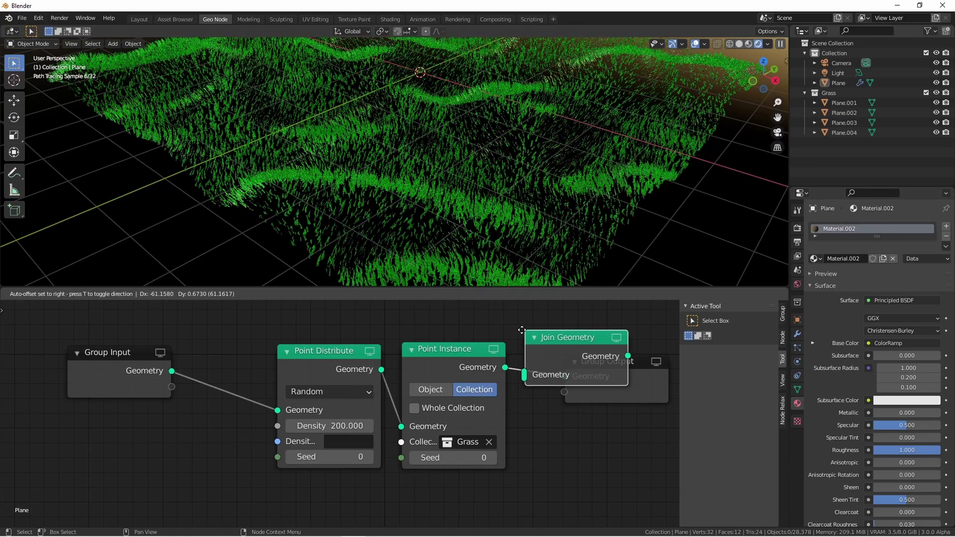
pyautogui.click(527, 322)
pyautogui.press('Home')
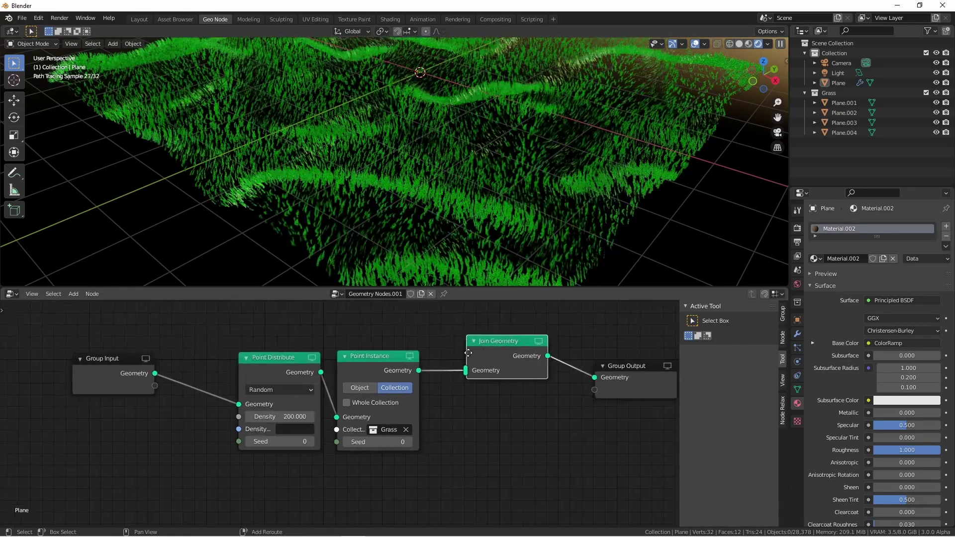
pyautogui.moveTo(132, 374); pyautogui.dragTo(468, 372)
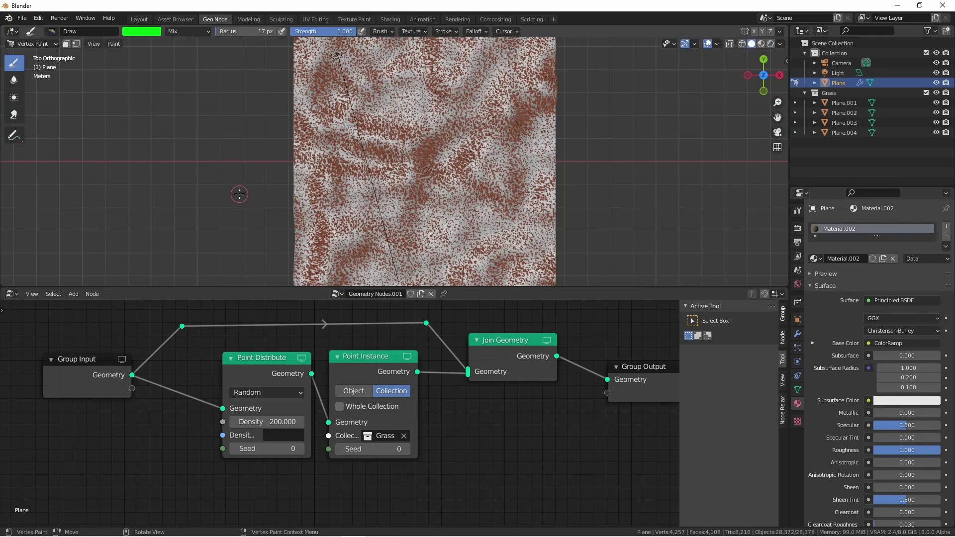
# Paint two green eyes, a nose and a smile on the terrain with a 45 px brush.
pyautogui.press('f')
pyautogui.click(322, 110)
pyautogui.moveTo(366, 105); pyautogui.dragTo(371, 111)
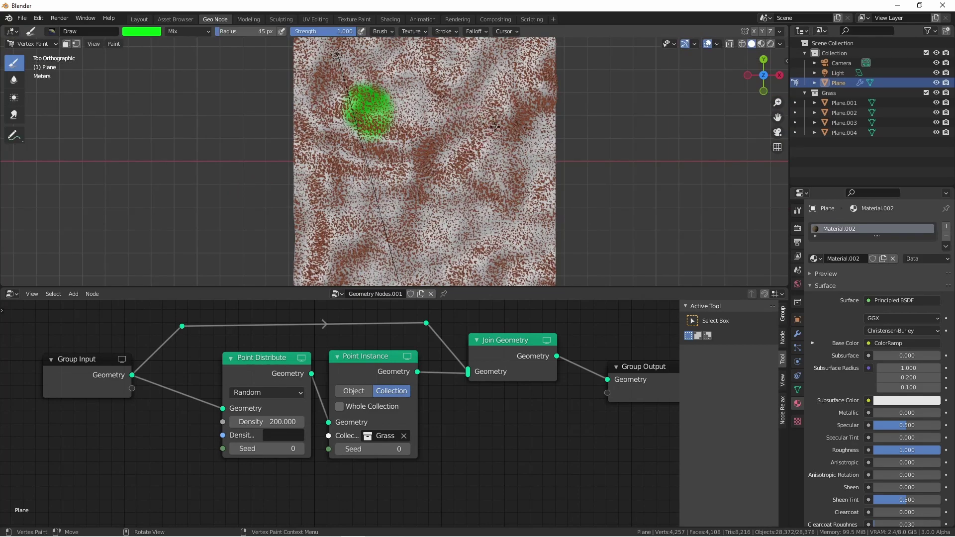
pyautogui.moveTo(495, 126); pyautogui.dragTo(477, 106)
pyautogui.moveTo(422, 144); pyautogui.dragTo(398, 219)
pyautogui.keyDown('shift'); pyautogui.moveTo(397, 224); pyautogui.dragTo(398, 181, button='middle'); pyautogui.keyUp('shift')
pyautogui.moveTo(328, 201); pyautogui.dragTo(537, 216)
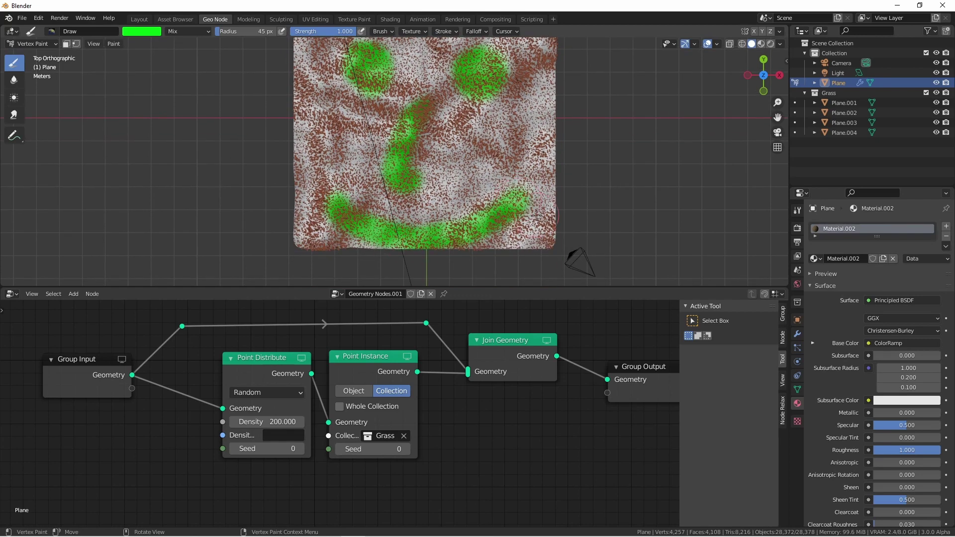
pyautogui.moveTo(536, 215); pyautogui.dragTo(437, 133, button='middle')
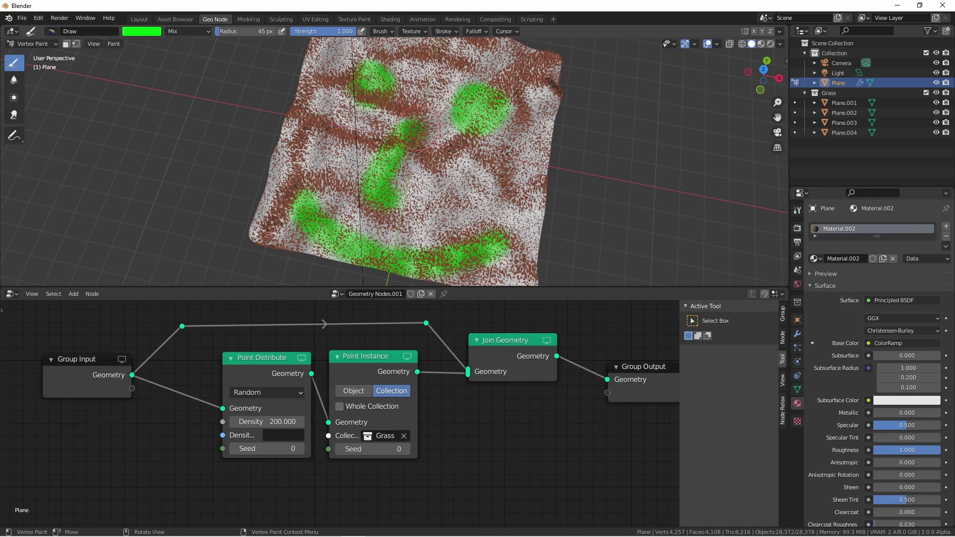
# Back in Object Mode, set the Point Distribute density attribute to the Col vertex colour layer.
pyautogui.hotkey('ctrl', 'Tab')
pyautogui.click(797, 389)
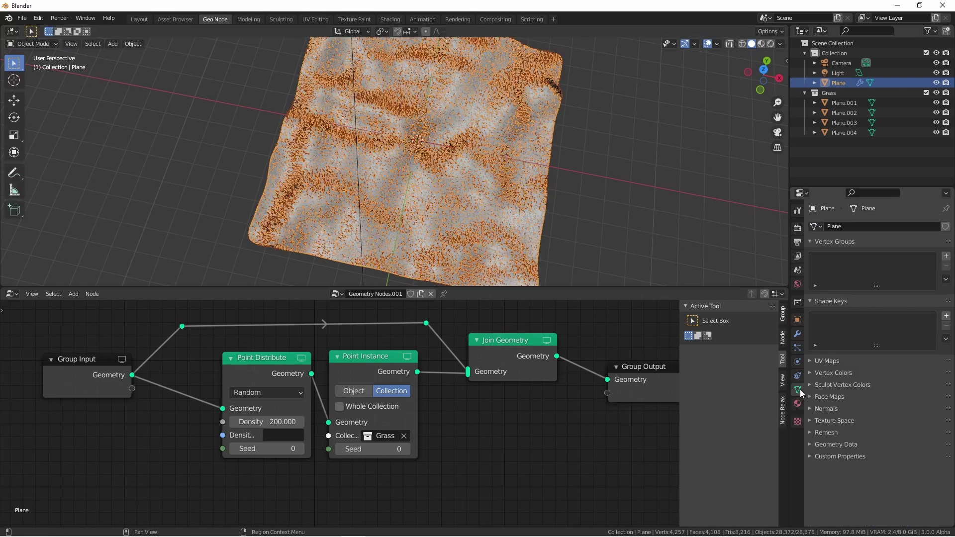
pyautogui.click(825, 373)
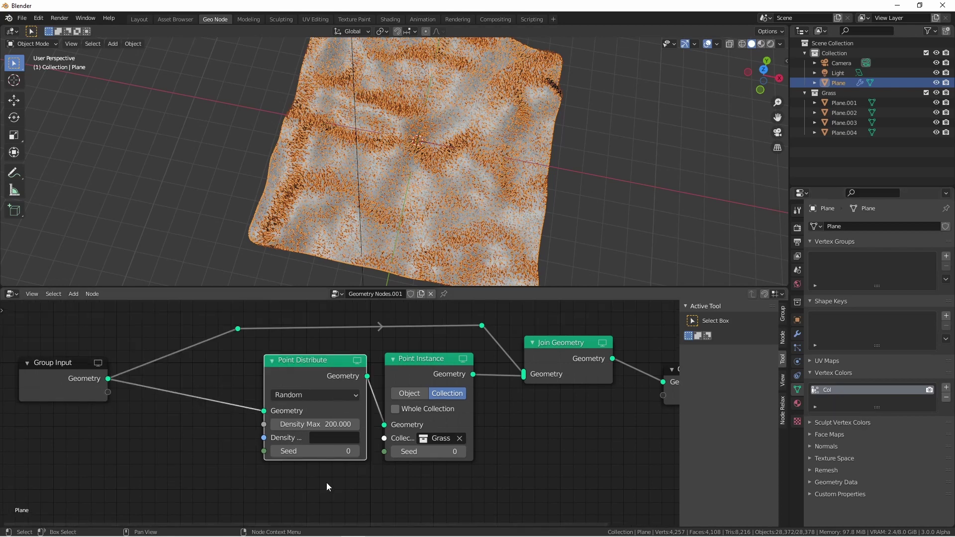
pyautogui.click(335, 437)
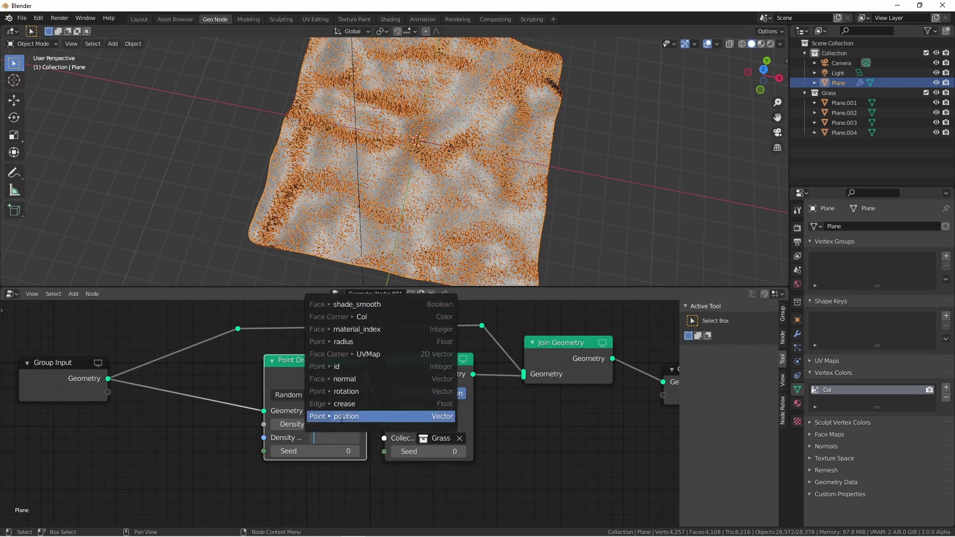
pyautogui.click(344, 320)
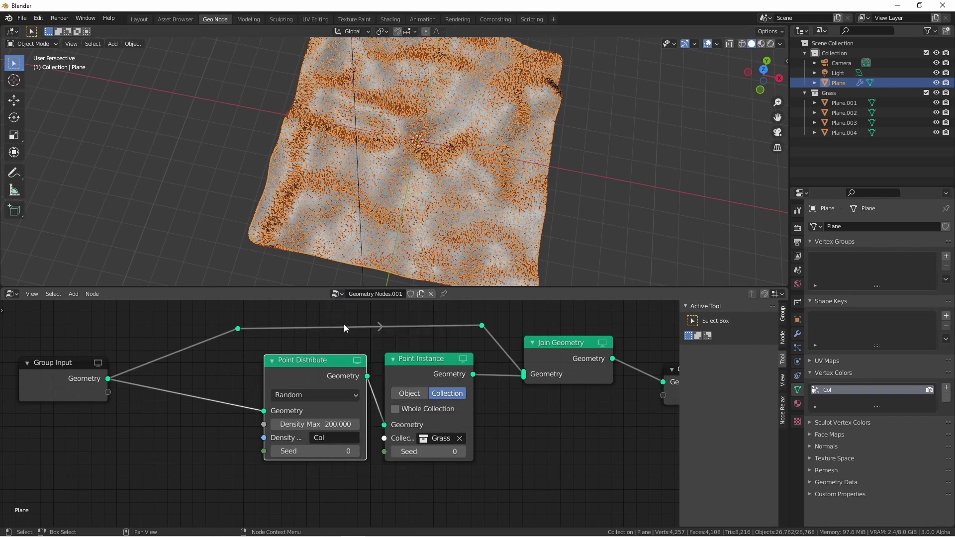
pyautogui.moveTo(468, 194); pyautogui.dragTo(495, 167, button='middle')
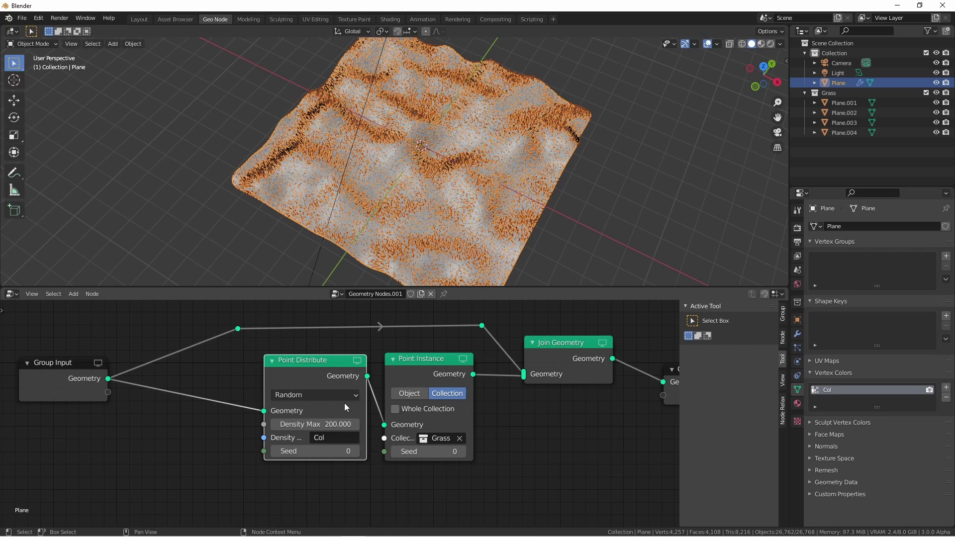
pyautogui.click(331, 345)
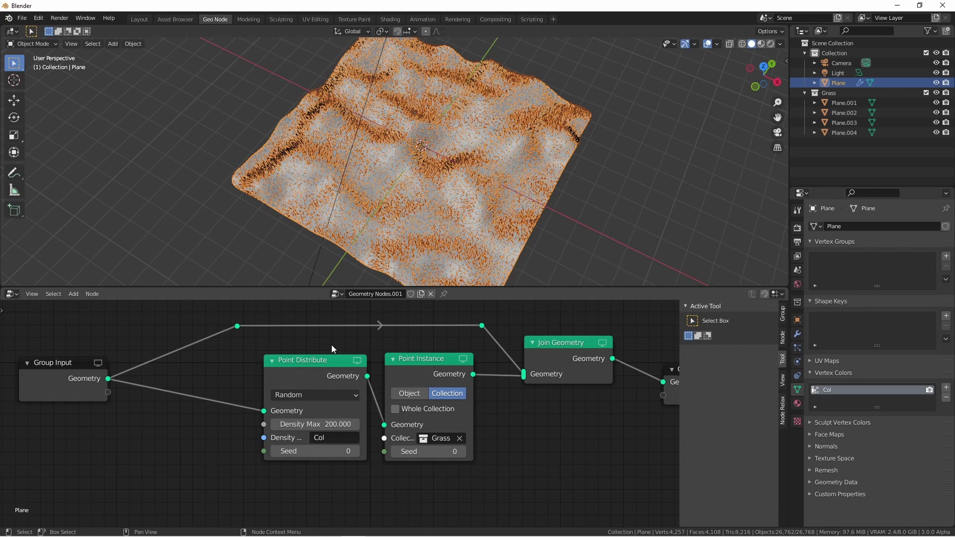
# Insert an Attribute Separate XYZ node before Point Distribute, reading the Col attribute.
pyautogui.hotkey('shift', 'a')
pyautogui.moveTo(139, 407)
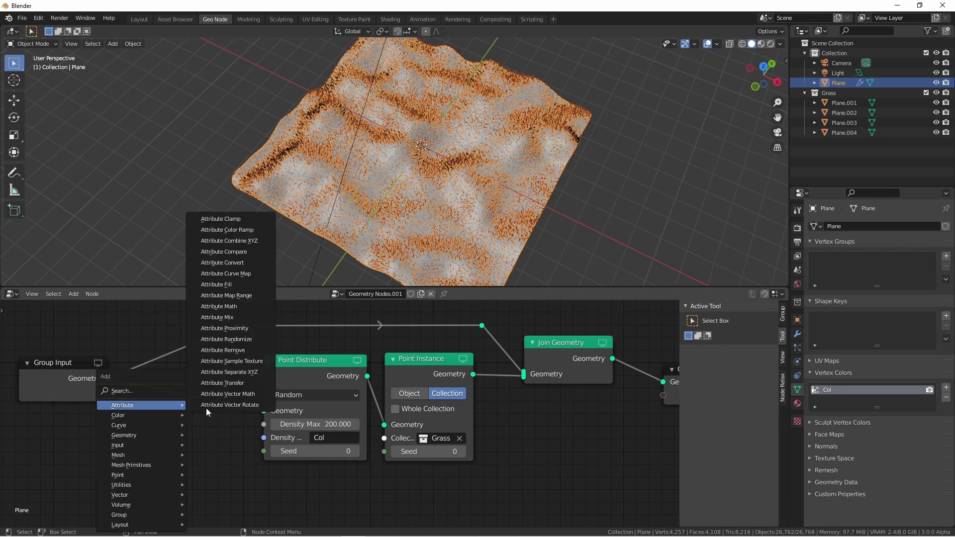
pyautogui.click(241, 372)
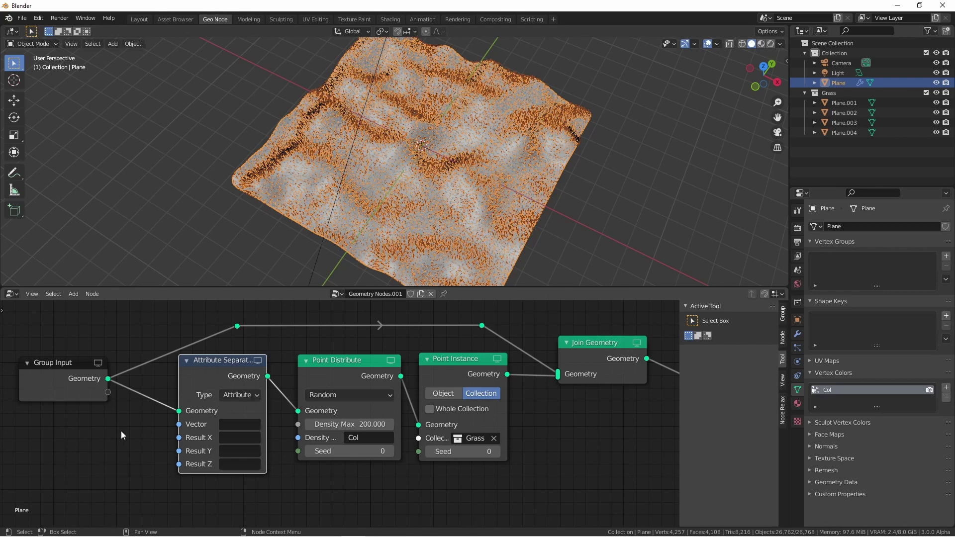
pyautogui.click(231, 425)
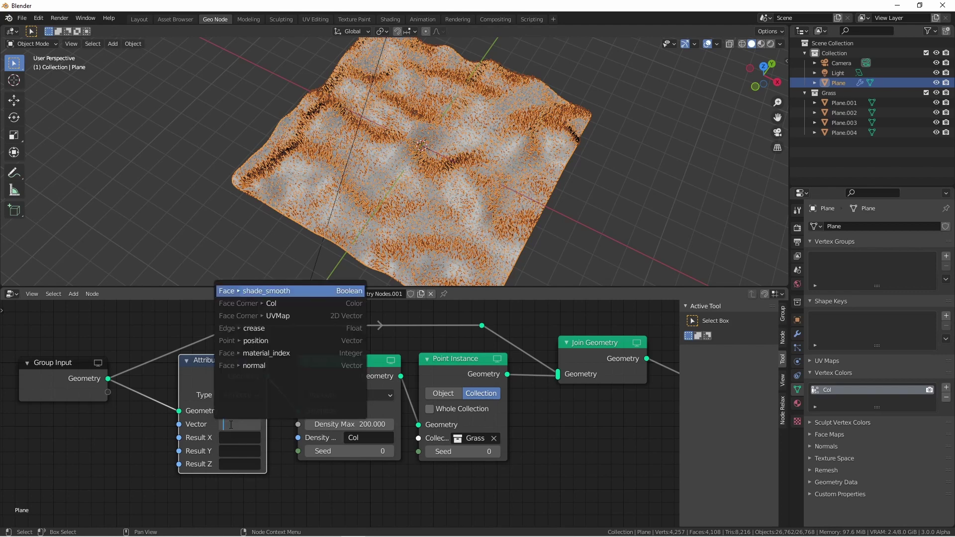
pyautogui.click(247, 304)
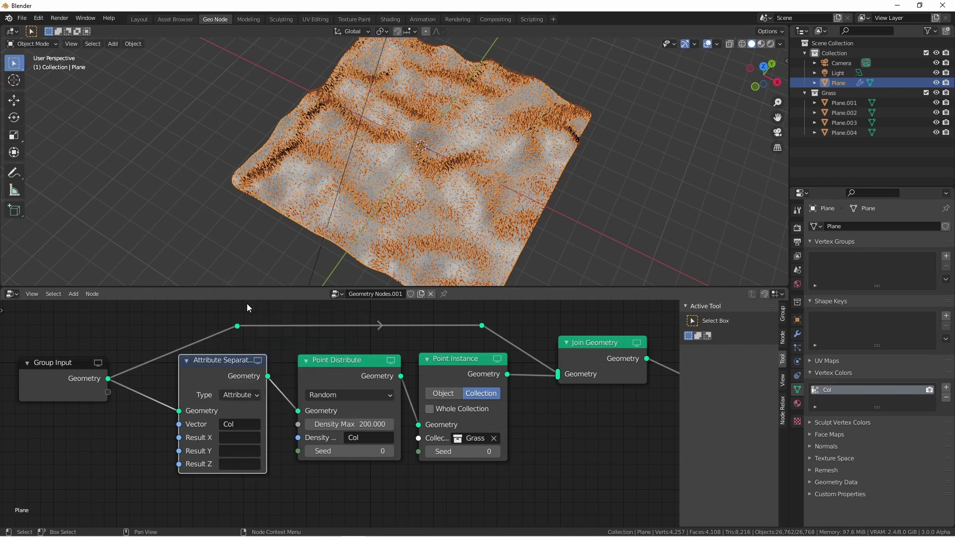
# Name the separator outputs R, G and B, and set Point Distribute density to G.
pyautogui.click(225, 437)
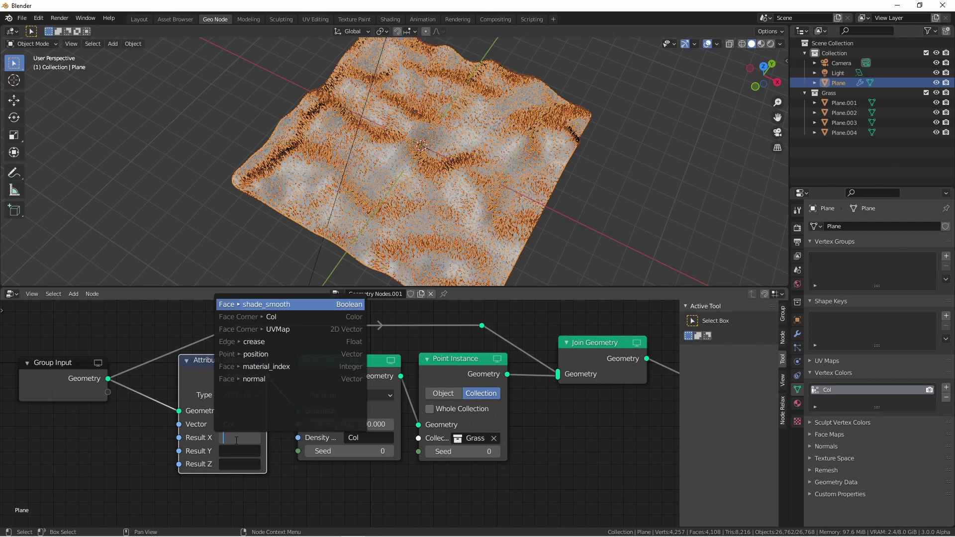
pyautogui.write('R')
pyautogui.click(244, 450)
pyautogui.write('G')
pyautogui.press('Return')
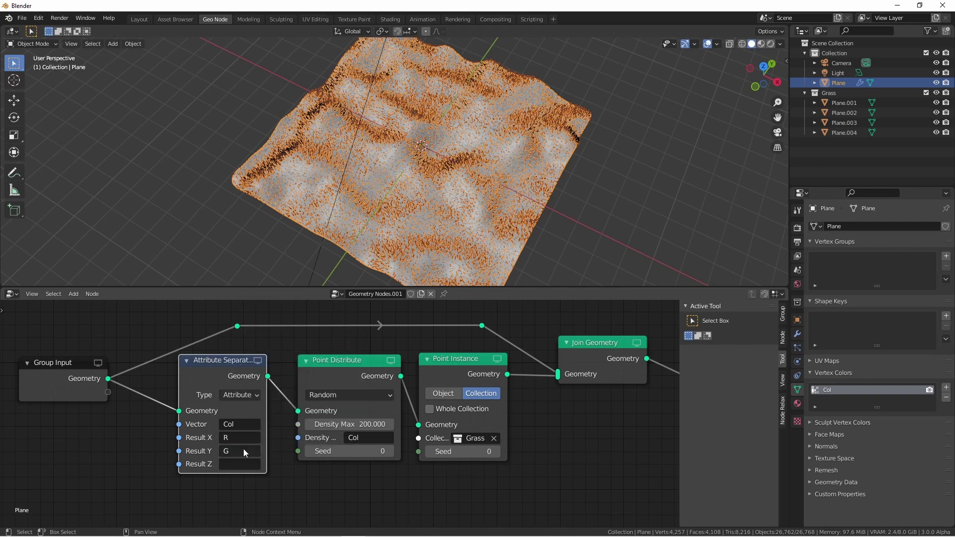
pyautogui.click(231, 464)
pyautogui.write('B')
pyautogui.press('Return')
pyautogui.click(352, 439)
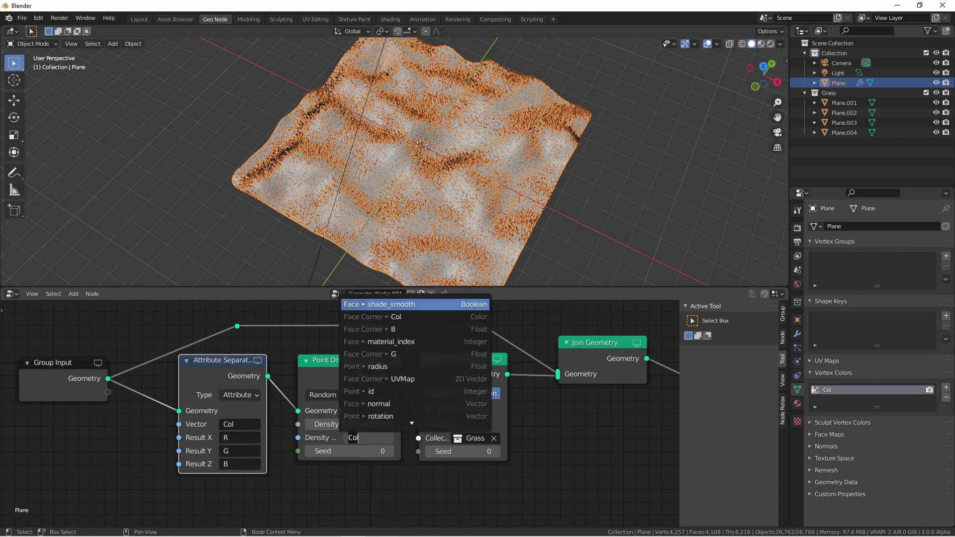
pyautogui.click(379, 354)
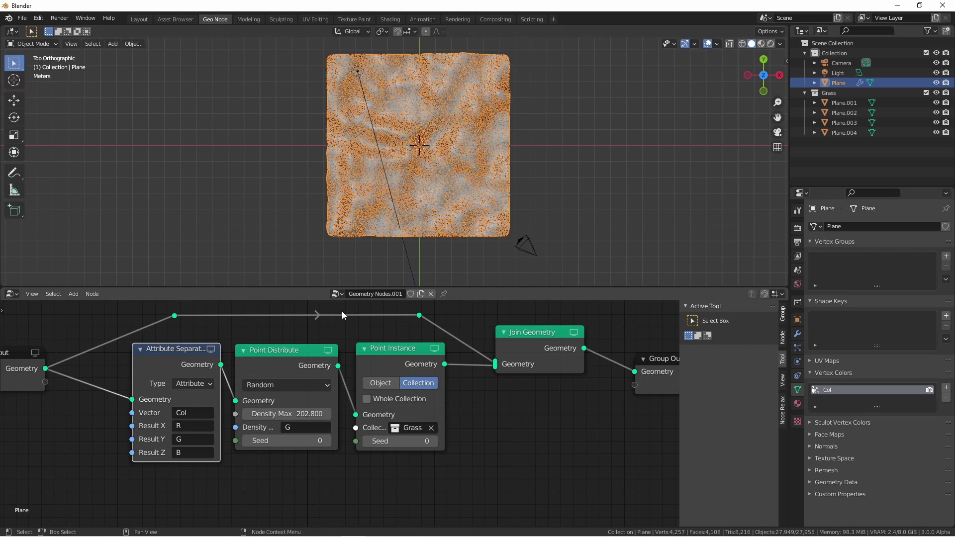
# Switch the ground to Vertex Paint and fill it entirely black with a large brush.
pyautogui.click(42, 46)
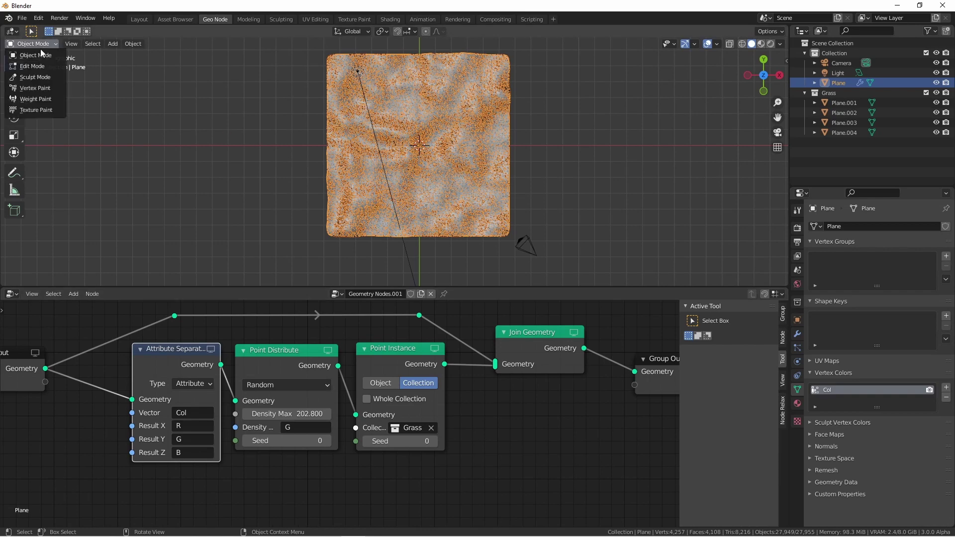
pyautogui.click(36, 90)
pyautogui.moveTo(418, 149); pyautogui.dragTo(444, 157, button='middle')
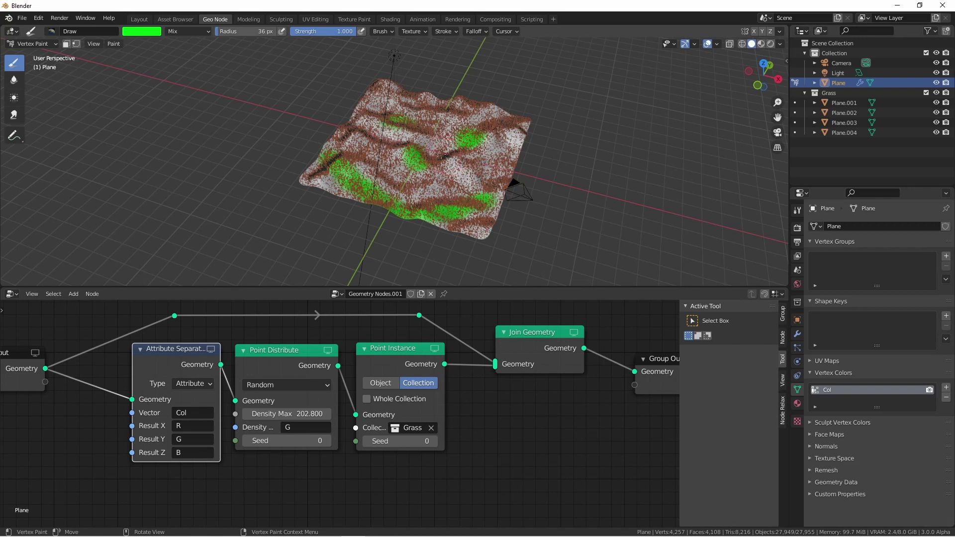
pyautogui.click(142, 31)
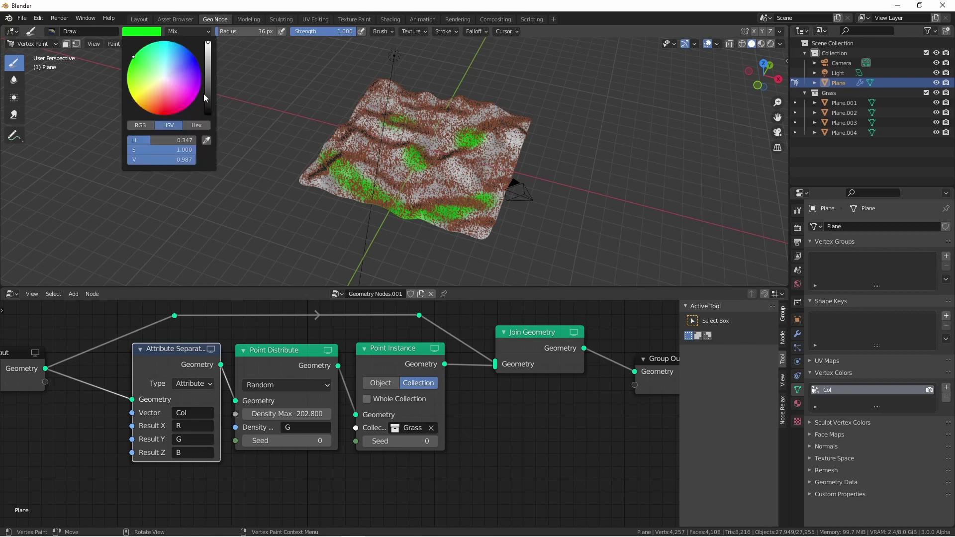
pyautogui.moveTo(203, 94); pyautogui.dragTo(204, 122)
pyautogui.press('f')
pyautogui.click(534, 135)
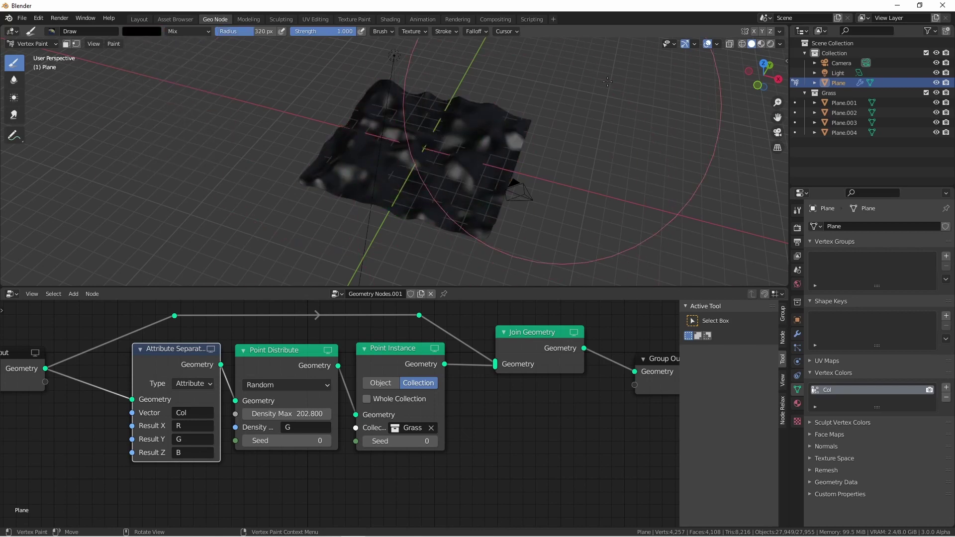
# From top view, paint bright green eye, nose and smile patches with a smaller brush.
pyautogui.click(142, 31)
pyautogui.moveTo(208, 70); pyautogui.dragTo(208, 43)
pyautogui.click(145, 95)
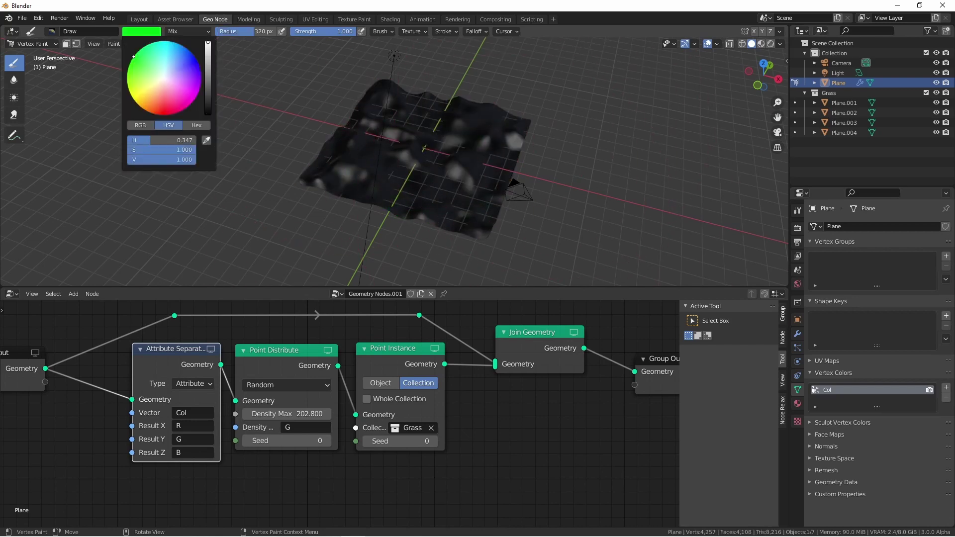
pyautogui.press('f')
pyautogui.click(532, 206)
pyautogui.press('KP_7')
pyautogui.moveTo(368, 102)
pyautogui.mouseDown()
pyautogui.moveTo(397, 117)
pyautogui.moveTo(467, 119)
pyautogui.mouseUp()
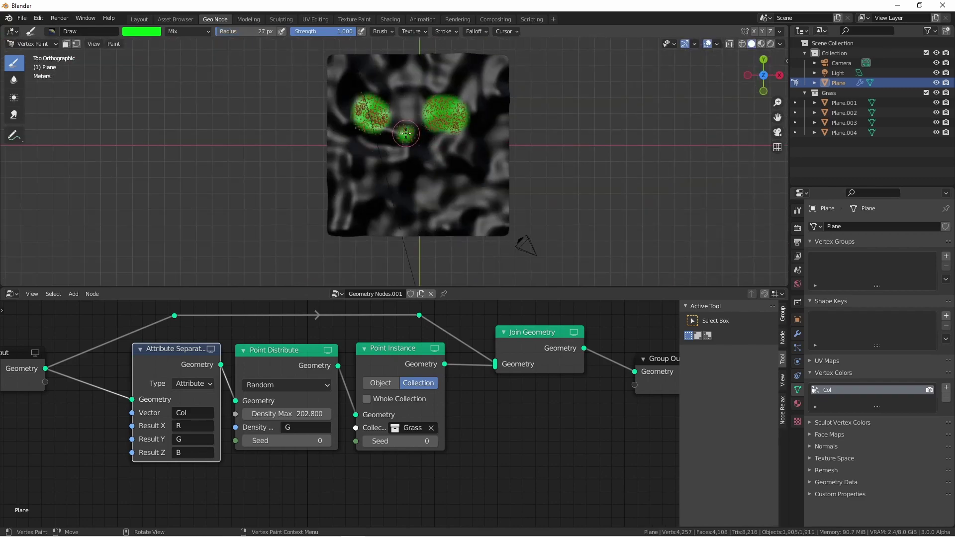
pyautogui.moveTo(403, 128); pyautogui.dragTo(410, 185)
pyautogui.moveTo(352, 198)
pyautogui.mouseDown()
pyautogui.moveTo(447, 218)
pyautogui.moveTo(472, 201)
pyautogui.mouseUp()
# Preview the grass in Rendered shading and orbit to see it in perspective.
pyautogui.press('z')
pyautogui.click(607, 169)
pyautogui.moveTo(607, 170); pyautogui.dragTo(268, 138, button='middle')
# Put the ground plane back in Vertex Paint with a blue brush, viewed from above in Rendered shading.
pyautogui.hotkey('ctrl', 'Tab')
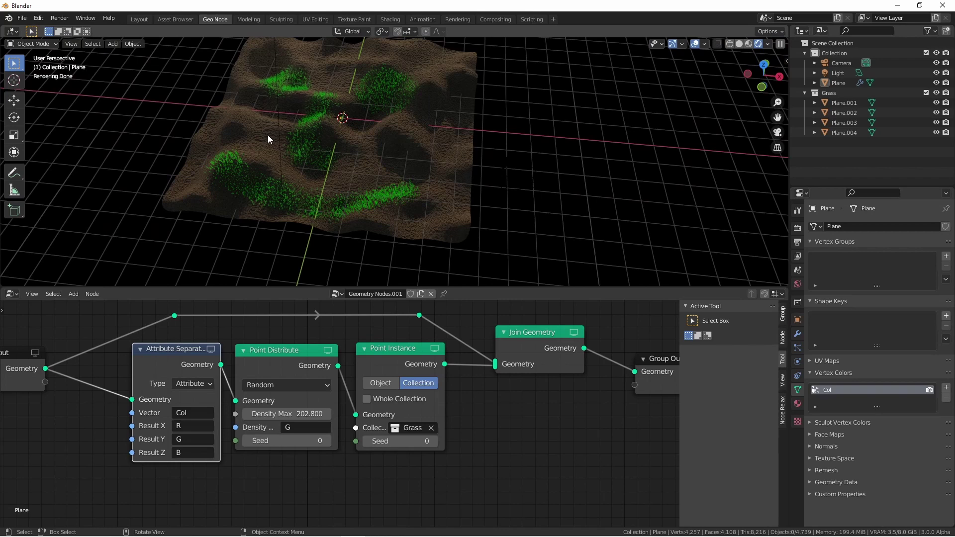
pyautogui.click(280, 123)
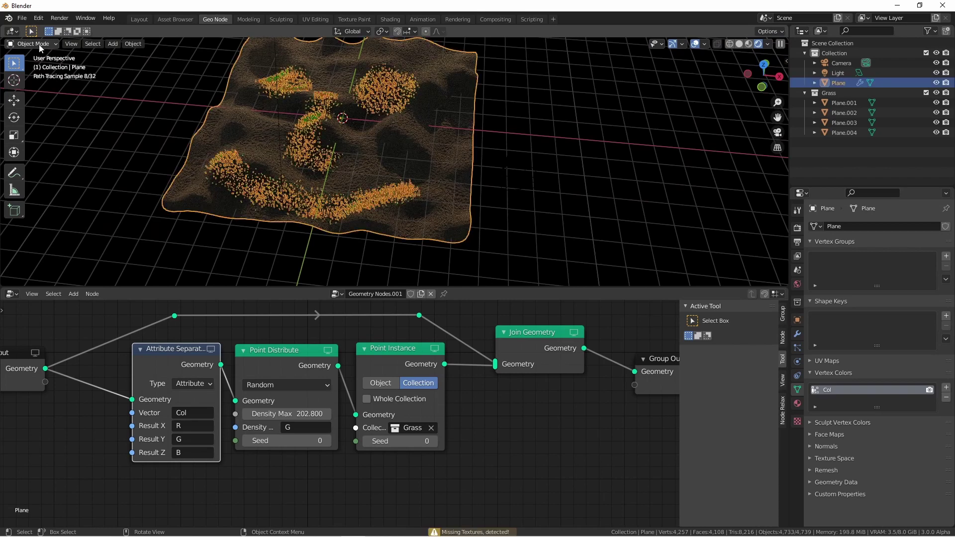
pyautogui.click(38, 43)
pyautogui.click(35, 88)
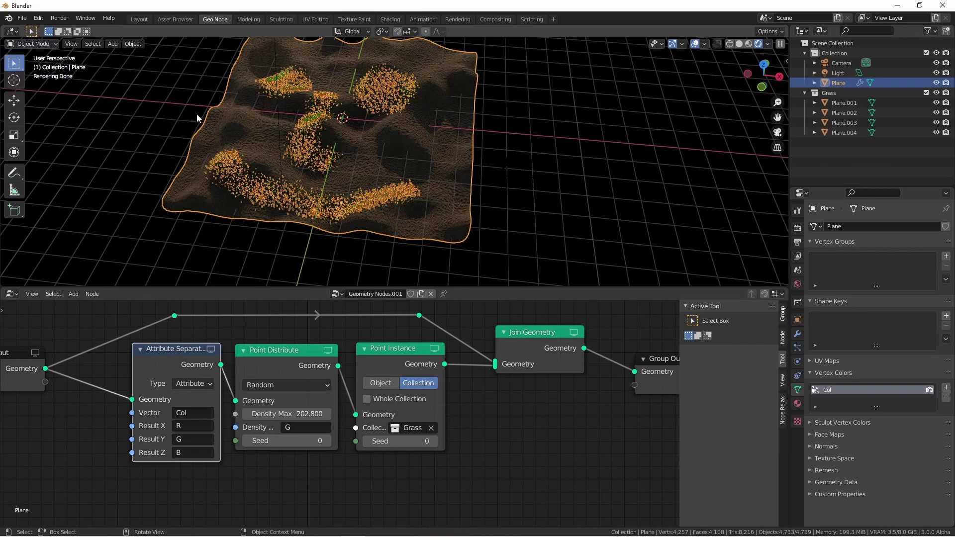
pyautogui.click(145, 31)
pyautogui.click(196, 60)
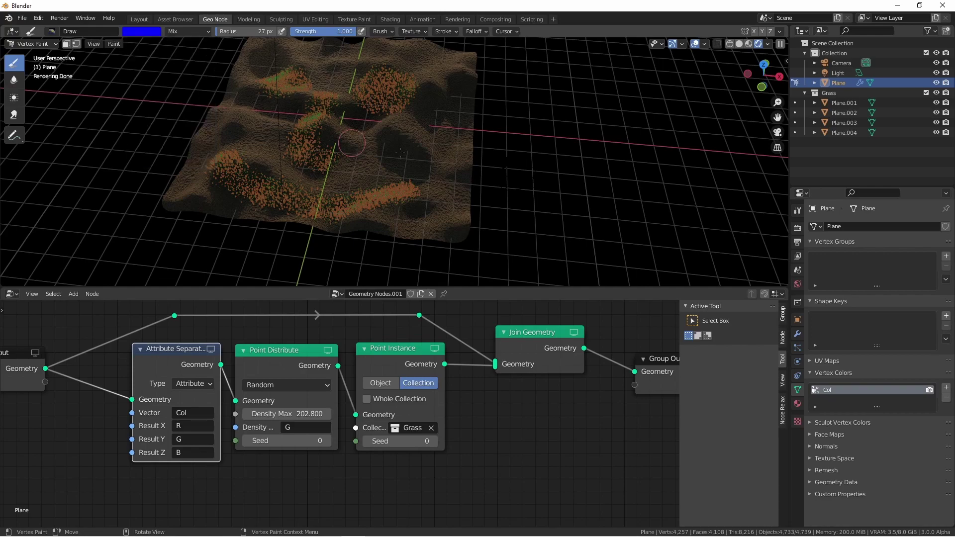
pyautogui.press('KP_7')
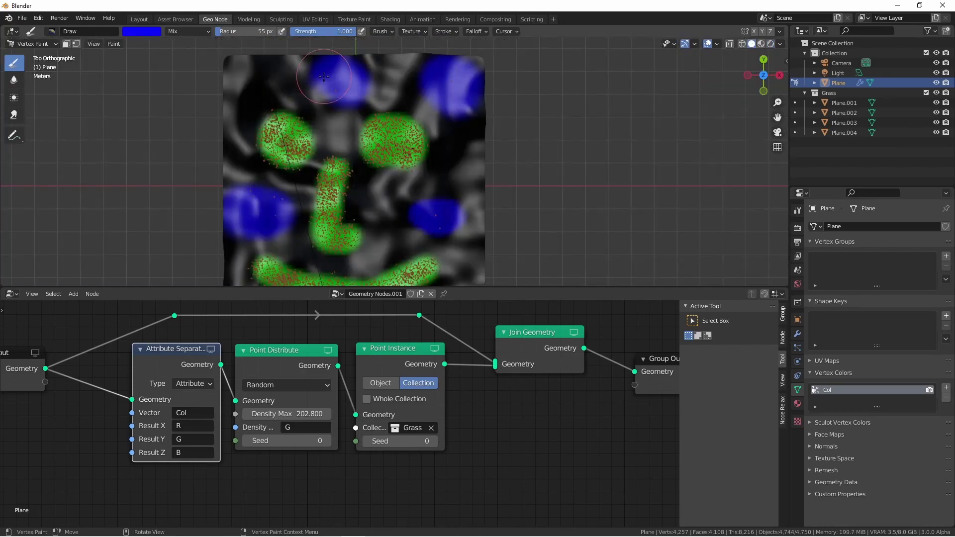
pyautogui.click(770, 44)
pyautogui.moveTo(646, 110); pyautogui.dragTo(474, 134, button='middle')
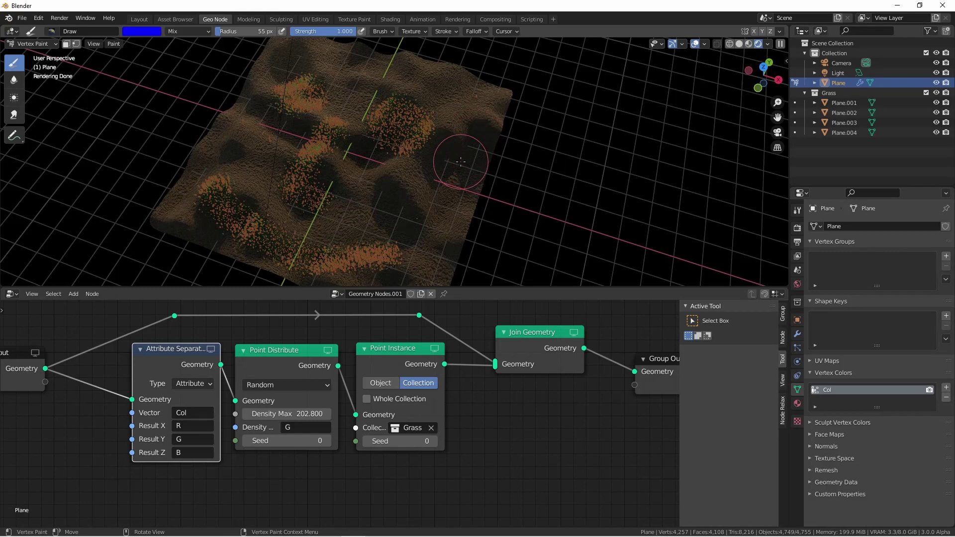
# Paint a cyan stroke along the top-right ridge and raise the brush radius to 128 px.
pyautogui.click(139, 32)
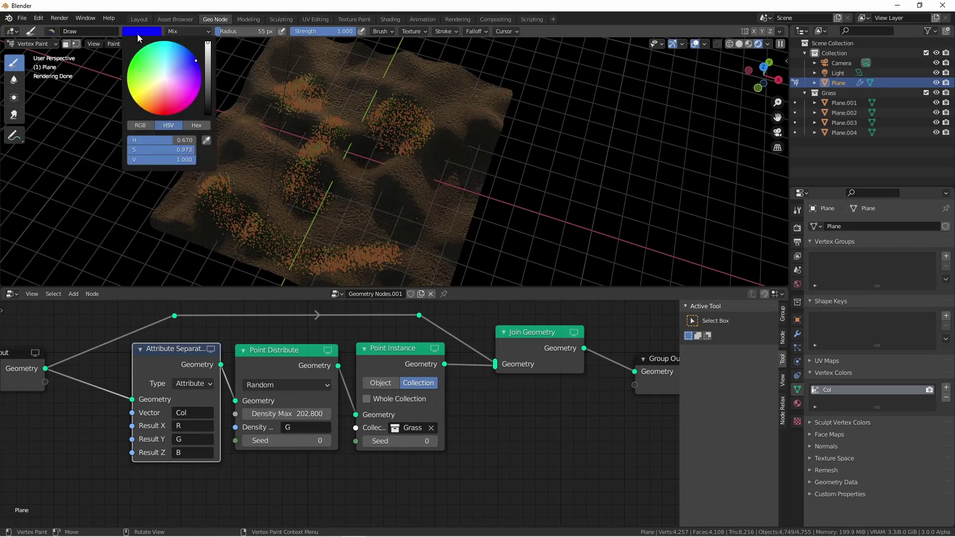
pyautogui.click(164, 43)
pyautogui.moveTo(416, 69)
pyautogui.mouseDown()
pyautogui.moveTo(401, 55)
pyautogui.moveTo(530, 103)
pyautogui.moveTo(458, 76)
pyautogui.mouseUp()
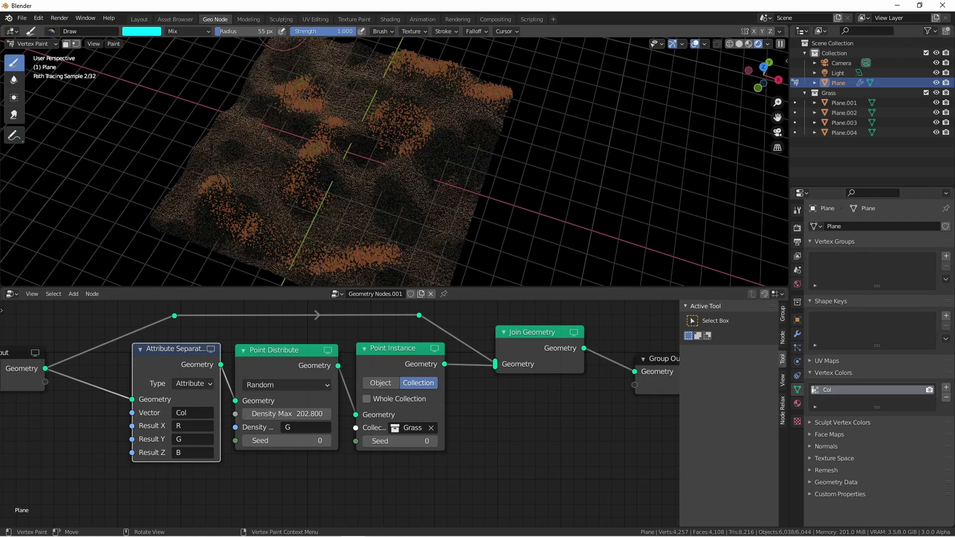
pyautogui.moveTo(244, 31); pyautogui.dragTo(266, 31)
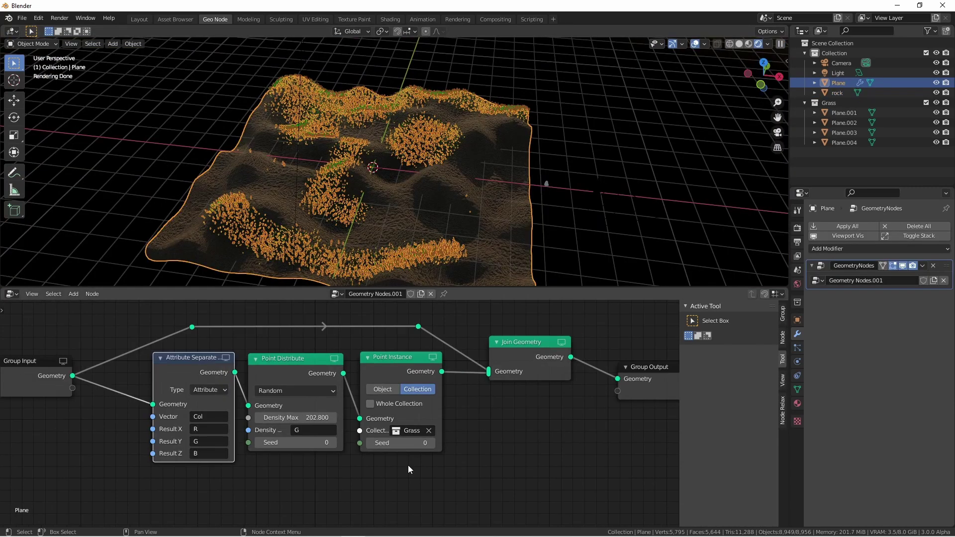
# Duplicate the Point Instance node below the original and clear its Grass collection.
pyautogui.scroll(-2, 408, 464)
pyautogui.moveTo(428, 472); pyautogui.dragTo(439, 417, button='middle')
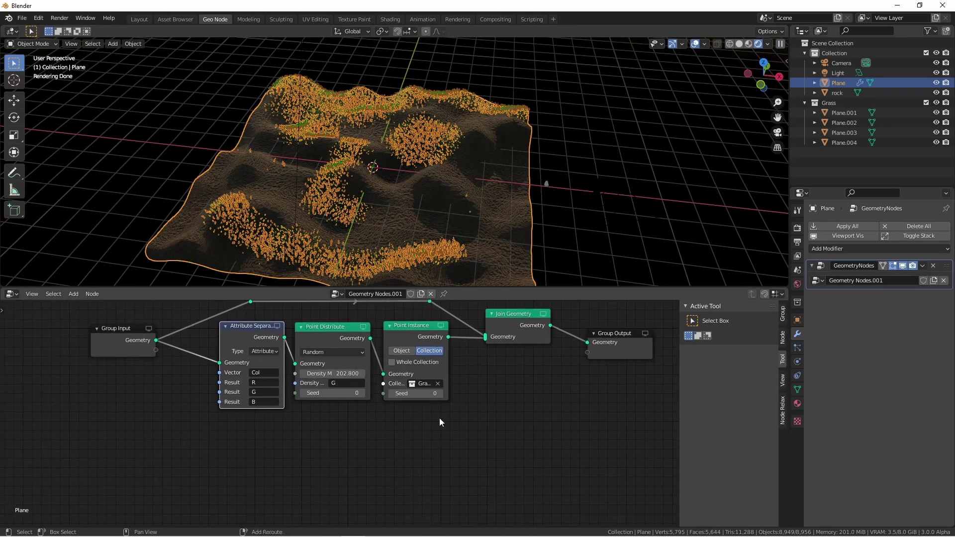
pyautogui.click(408, 325)
pyautogui.hotkey('shift', 'd')
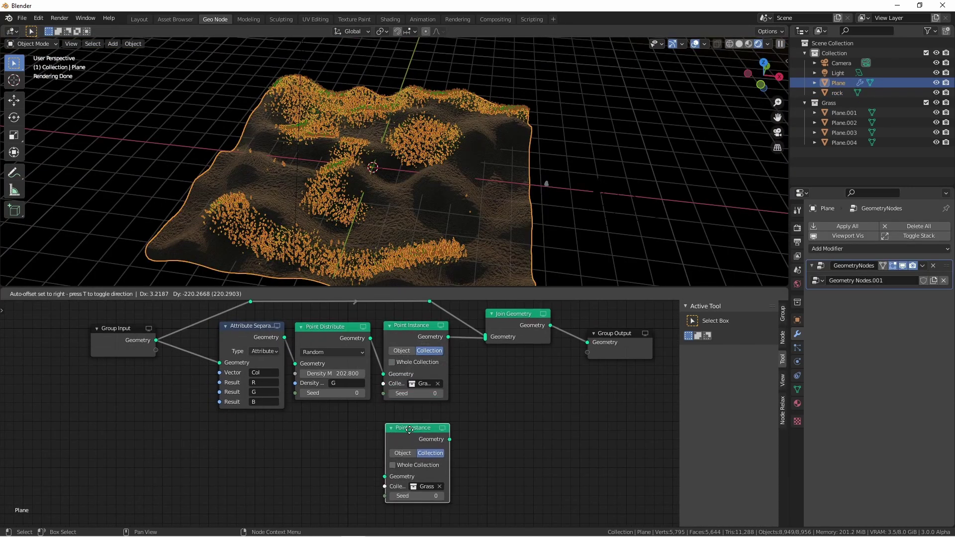
pyautogui.click(408, 422)
pyautogui.click(437, 481)
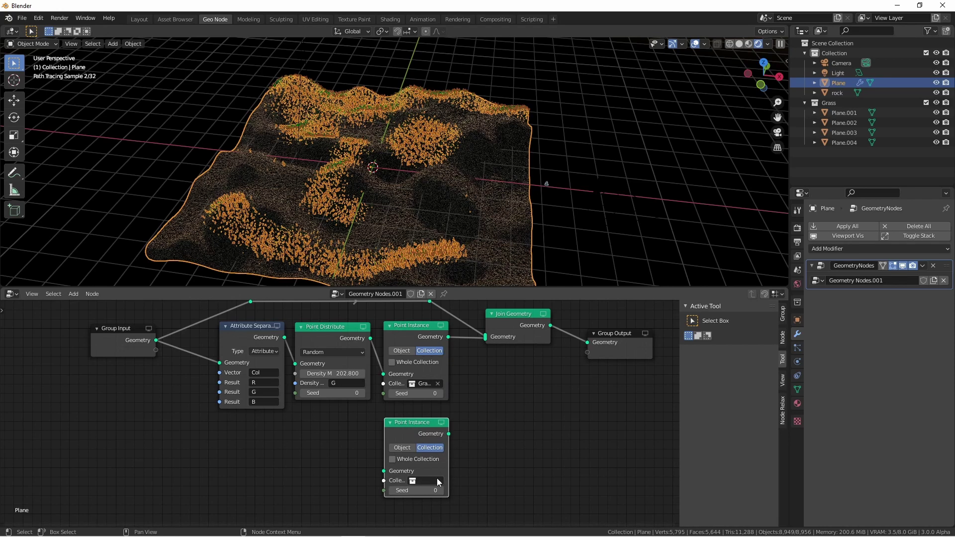
# Wire the Attribute Separate geometry into the rock instancer and its output into Join Geometry.
pyautogui.moveTo(287, 343); pyautogui.dragTo(256, 358)
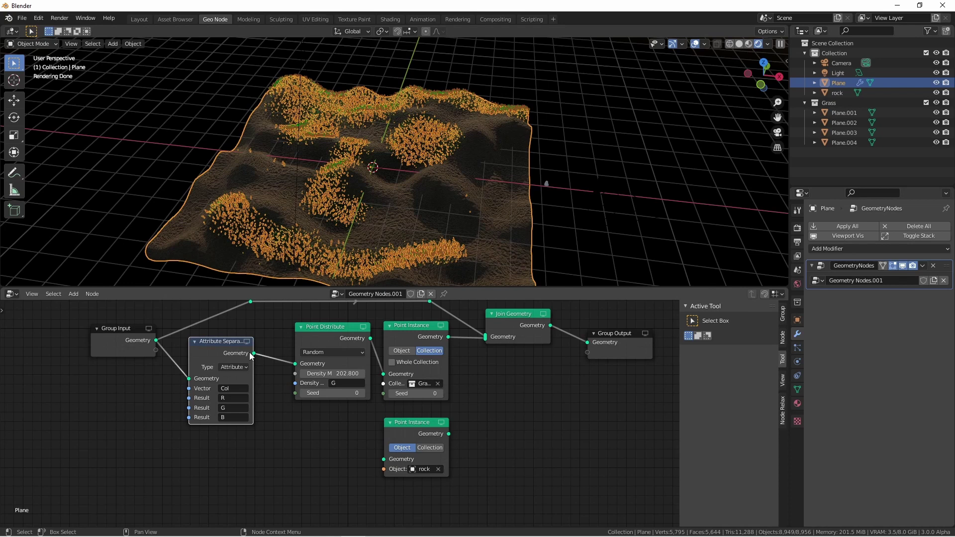
pyautogui.moveTo(253, 353); pyautogui.dragTo(384, 459)
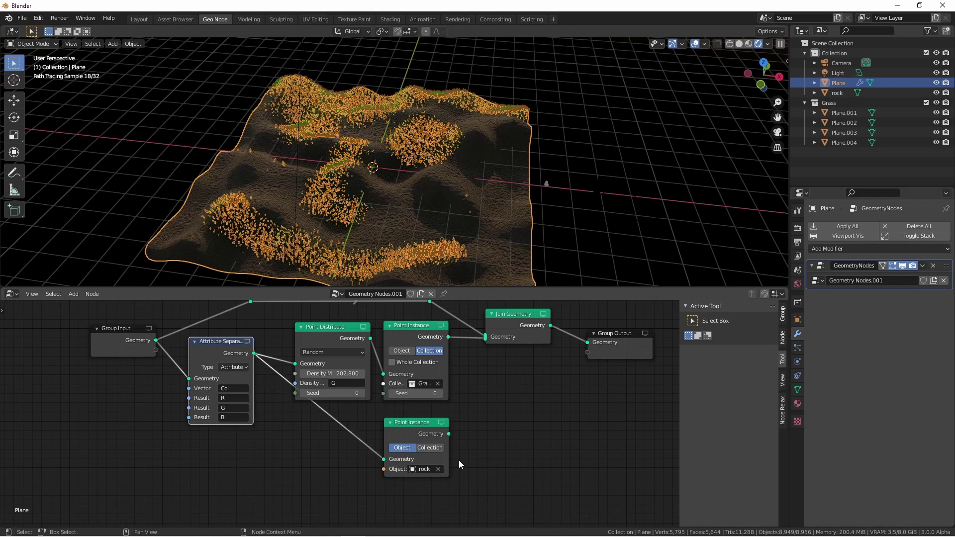
pyautogui.moveTo(448, 433); pyautogui.dragTo(480, 343)
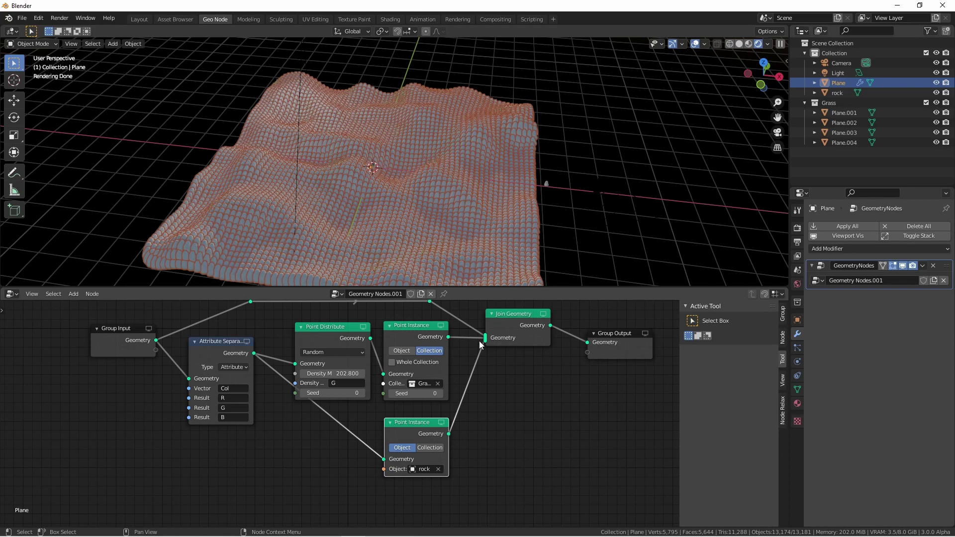
# Duplicate Point Distribute before the rock instancer and set its Density Max to 1.
pyautogui.click(333, 328)
pyautogui.hotkey('shift', 'd')
pyautogui.click(329, 418)
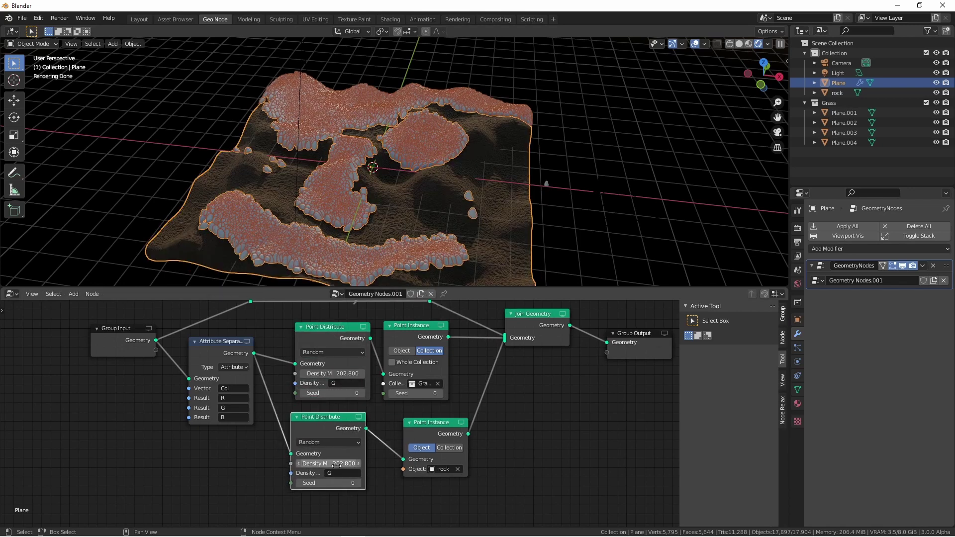
pyautogui.click(337, 463)
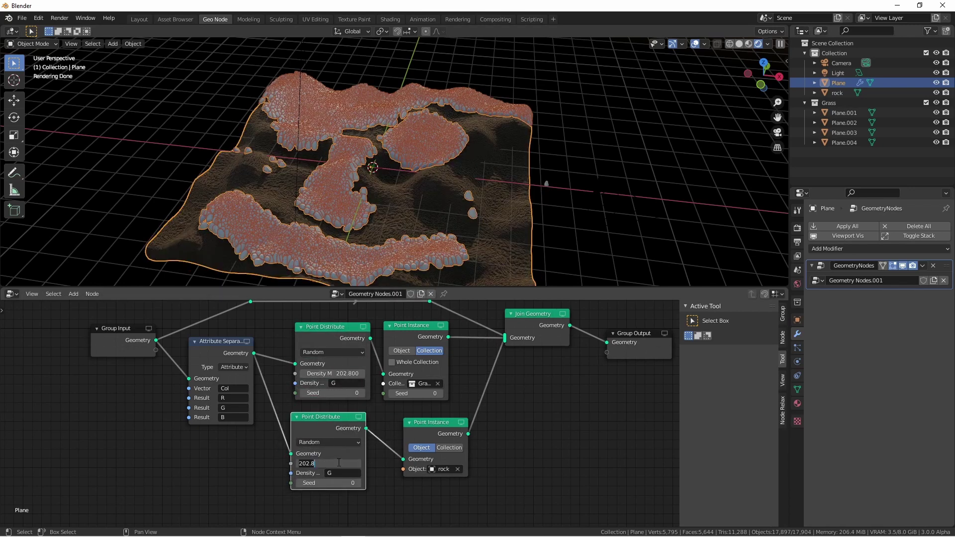
pyautogui.write('1')
pyautogui.press('Return')
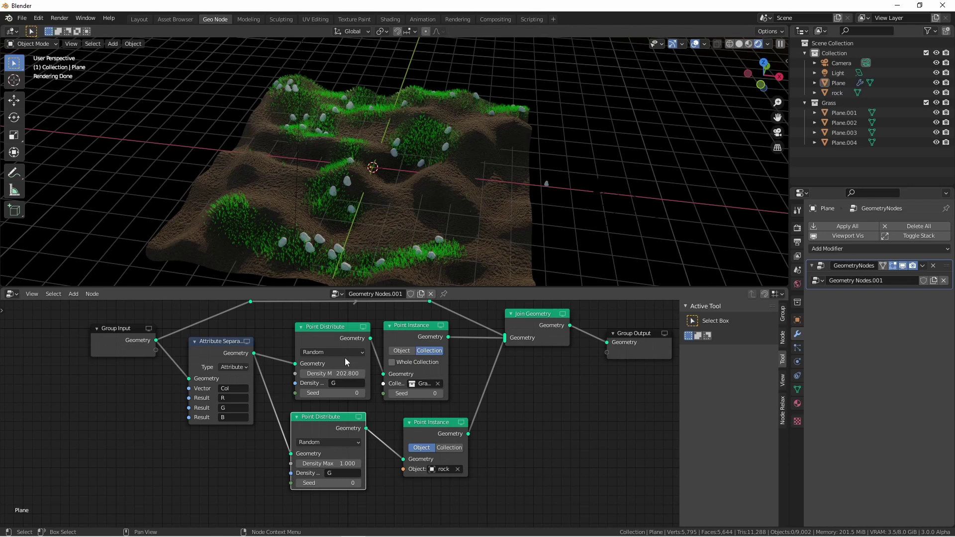
# Drive rock density with the B channel and put the ground plane into Vertex Paint mode.
pyautogui.click(343, 472)
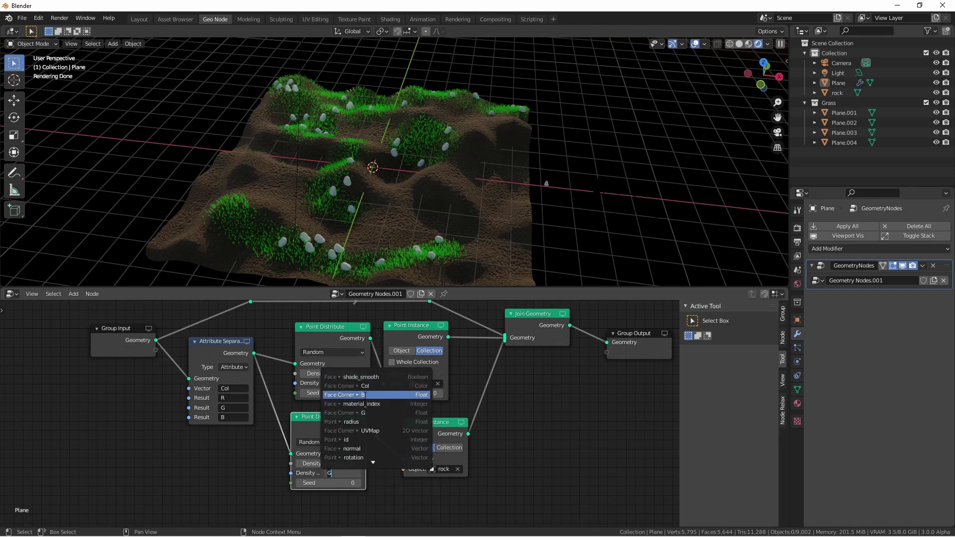
pyautogui.click(363, 395)
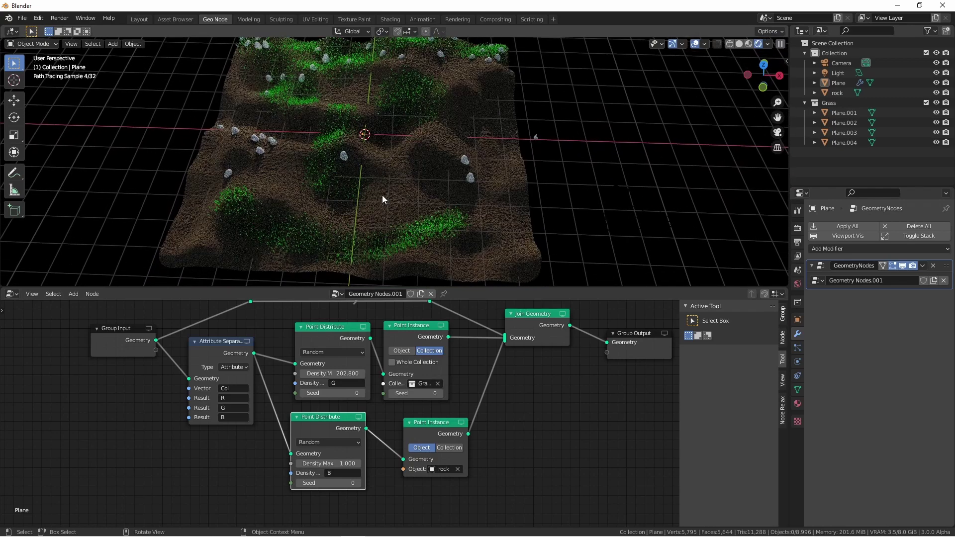
pyautogui.click(381, 195)
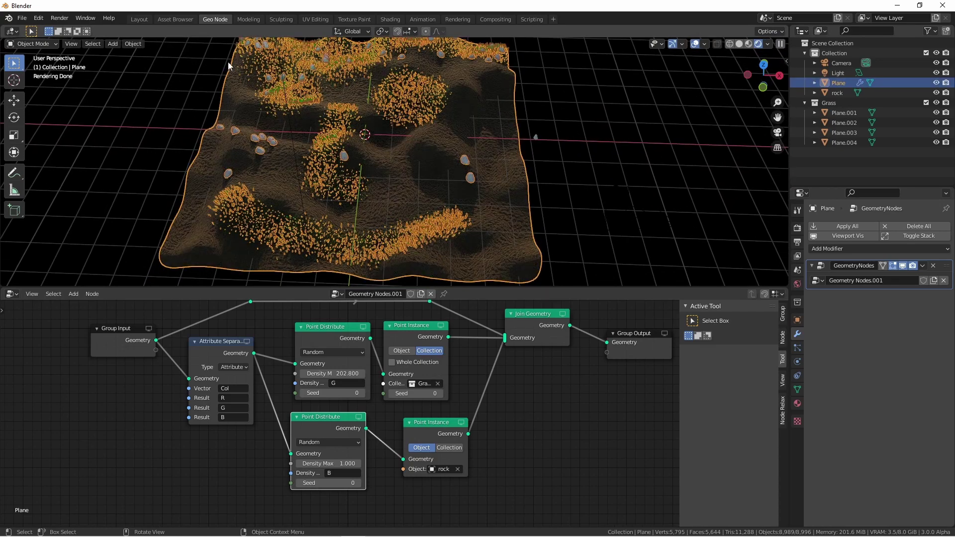
pyautogui.click(31, 43)
pyautogui.click(43, 89)
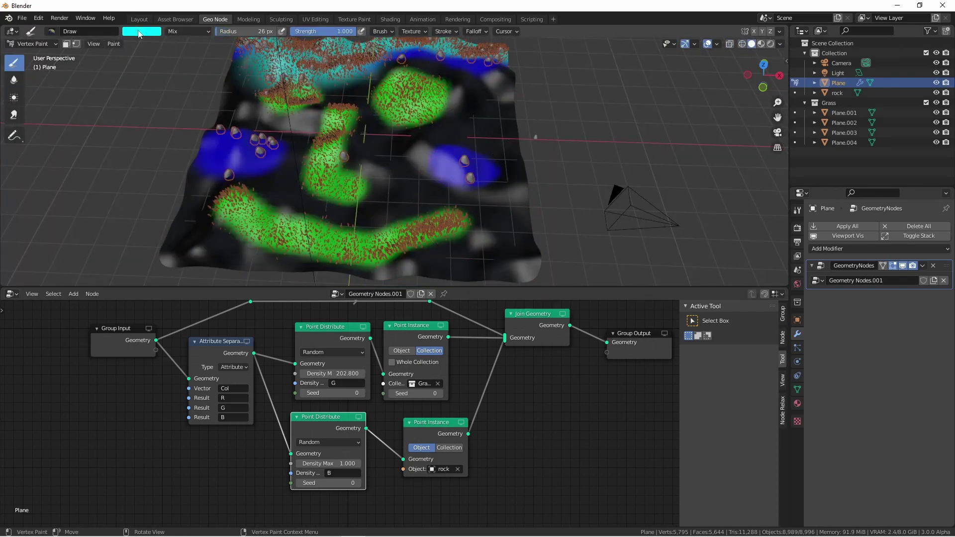
# Paint blue at the lower left, a green grass strip lower right, and cyan over the centre.
pyautogui.click(142, 31)
pyautogui.moveTo(184, 248)
pyautogui.mouseDown()
pyautogui.moveTo(169, 229)
pyautogui.moveTo(197, 251)
pyautogui.moveTo(232, 254)
pyautogui.moveTo(198, 230)
pyautogui.moveTo(192, 200)
pyautogui.moveTo(199, 233)
pyautogui.moveTo(180, 252)
pyautogui.moveTo(201, 264)
pyautogui.moveTo(301, 271)
pyautogui.mouseUp()
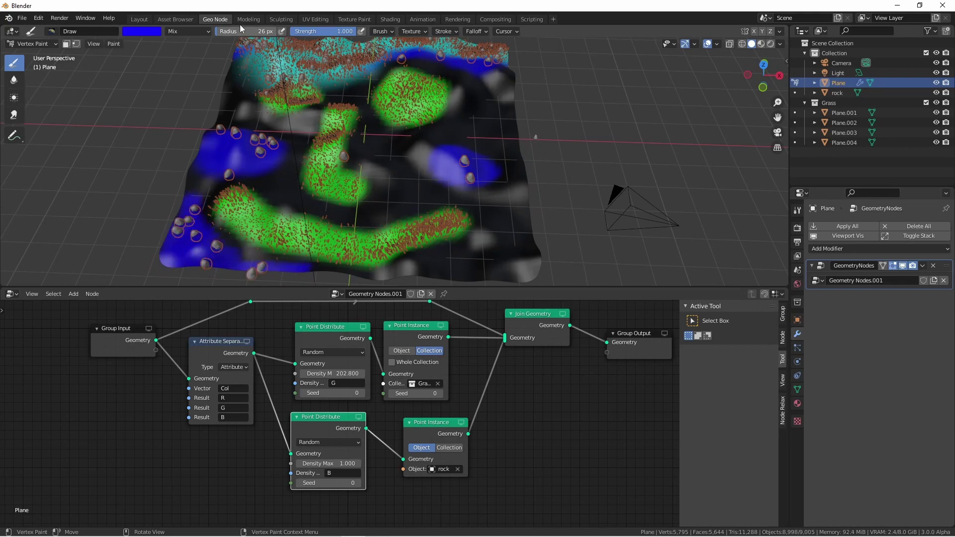
pyautogui.click(146, 35)
pyautogui.click(138, 68)
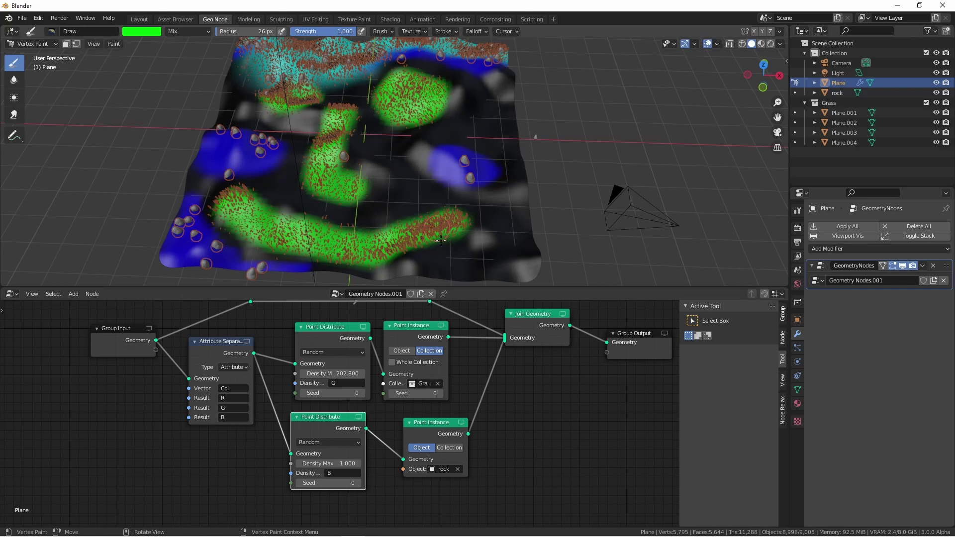
pyautogui.moveTo(440, 240)
pyautogui.mouseDown()
pyautogui.moveTo(477, 264)
pyautogui.moveTo(534, 228)
pyautogui.mouseUp()
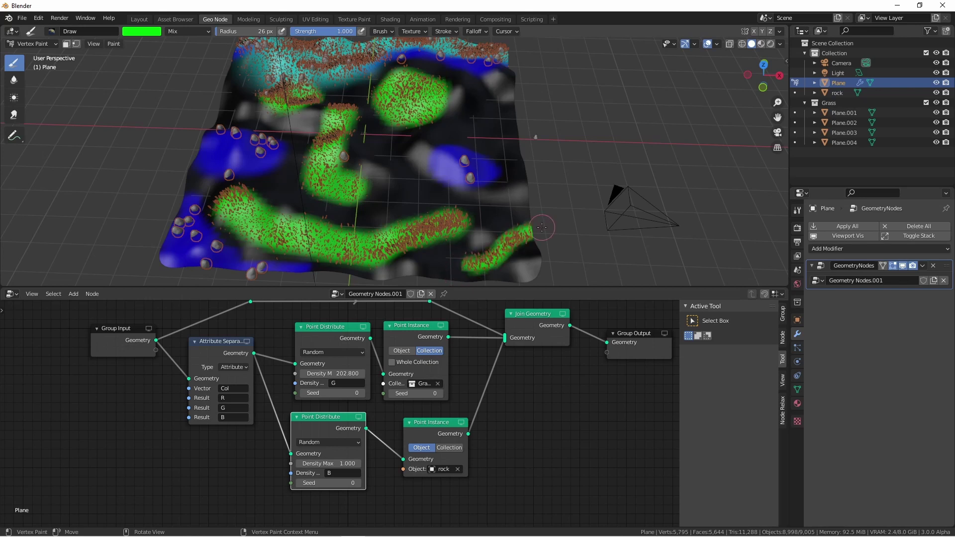
pyautogui.click(148, 34)
pyautogui.click(165, 44)
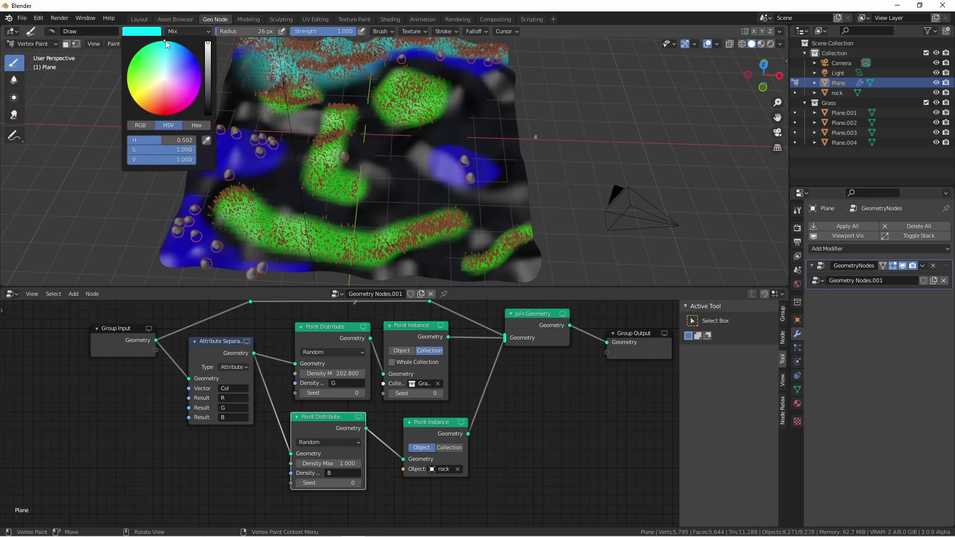
pyautogui.moveTo(413, 174)
pyautogui.mouseDown()
pyautogui.moveTo(378, 159)
pyautogui.moveTo(437, 149)
pyautogui.moveTo(390, 150)
pyautogui.moveTo(403, 146)
pyautogui.moveTo(385, 164)
pyautogui.moveTo(378, 219)
pyautogui.mouseUp()
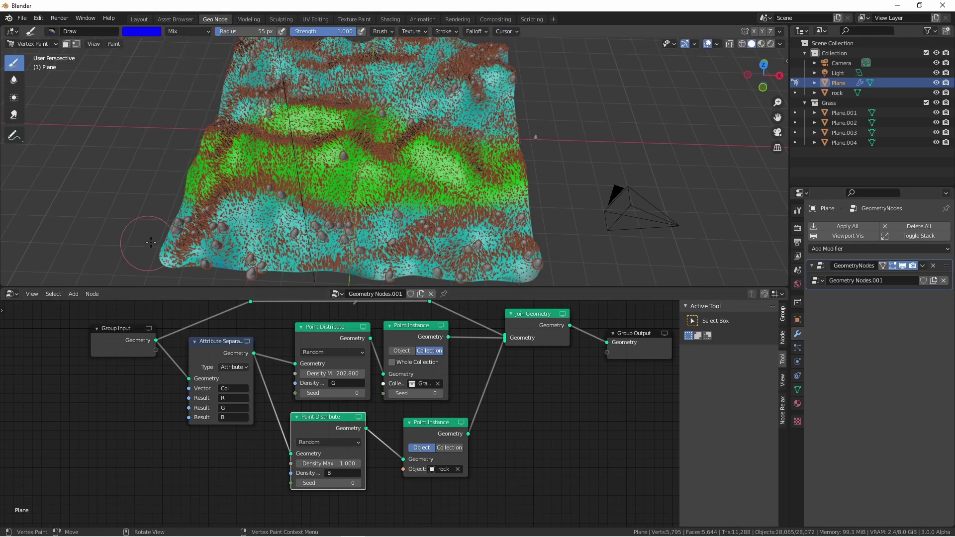
# Paint a blue rocky path from lower left up the middle and right, then view rendered through the camera.
pyautogui.moveTo(174, 234); pyautogui.dragTo(288, 259)
pyautogui.moveTo(348, 268); pyautogui.dragTo(378, 45)
pyautogui.moveTo(408, 119); pyautogui.dragTo(513, 124)
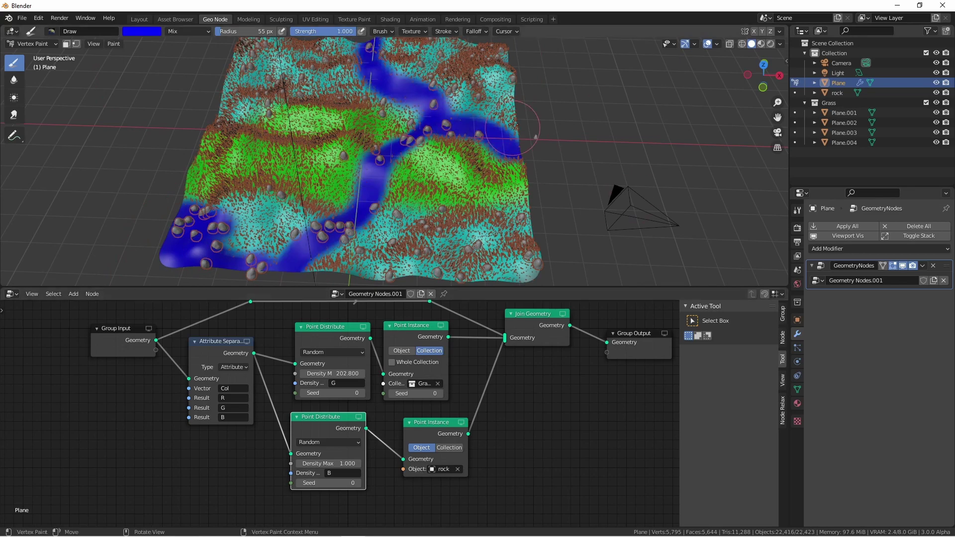
pyautogui.press('KP_0')
pyautogui.press('z')
pyautogui.click(640, 99)
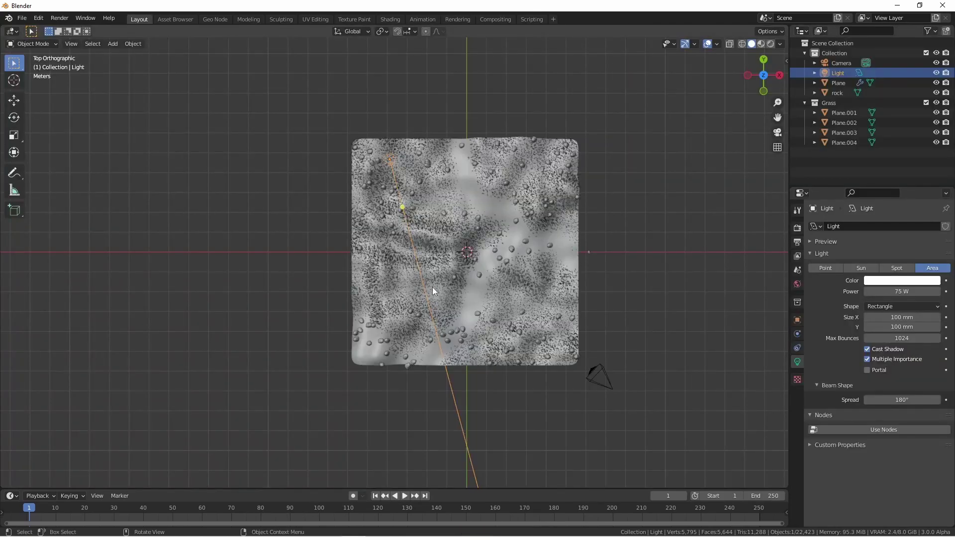
# Insert an Attribute Randomize node between the grass Point Distribute and Point Instance nodes.
pyautogui.click(206, 19)
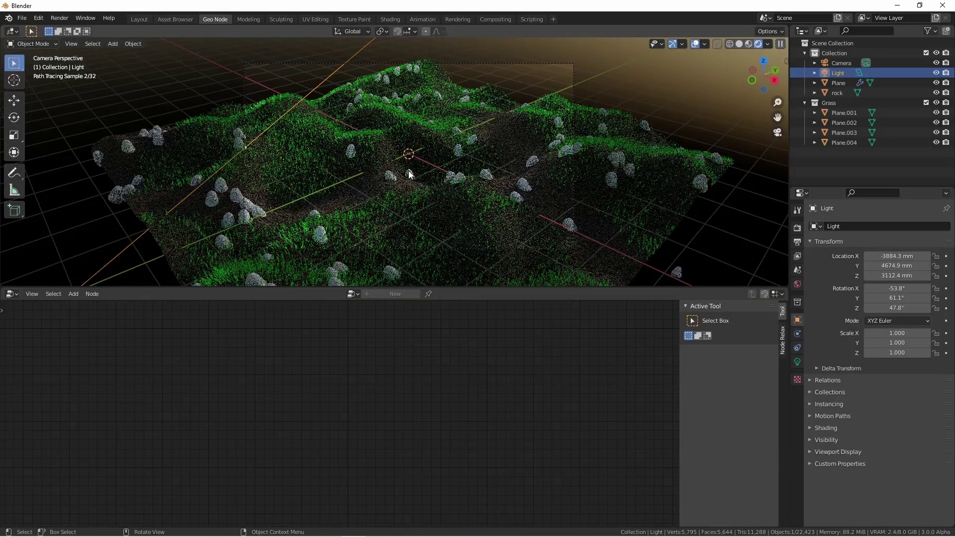
pyautogui.click(341, 143)
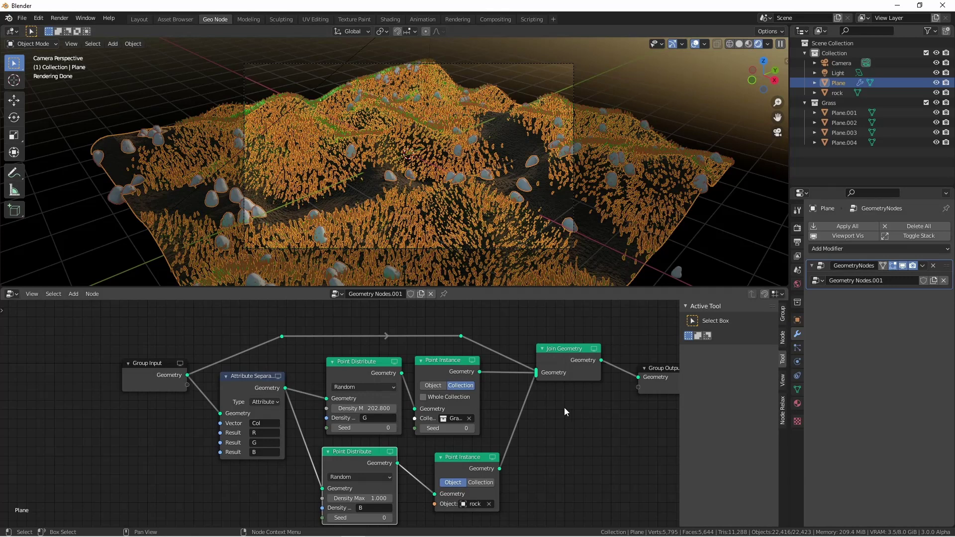
pyautogui.hotkey('shift', 'r')
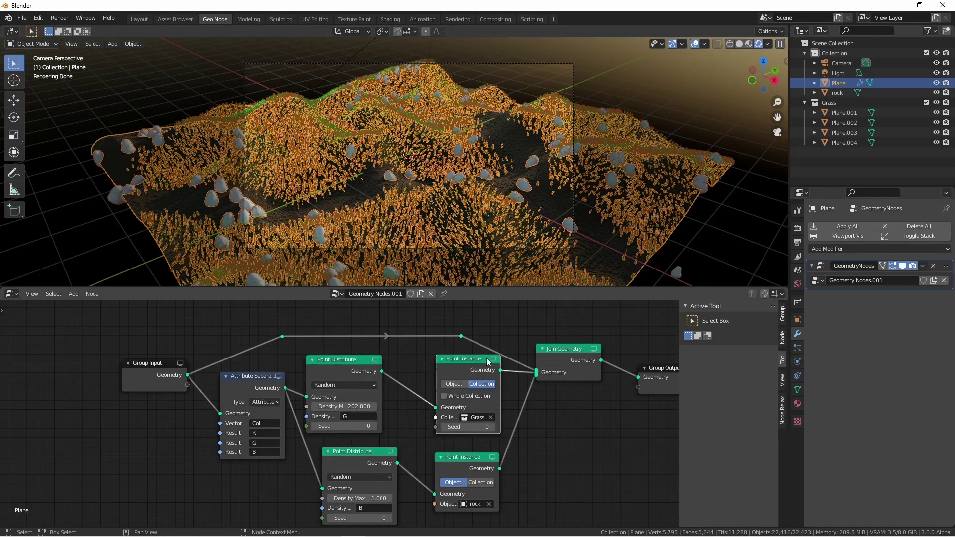
pyautogui.hotkey('shift', 'a')
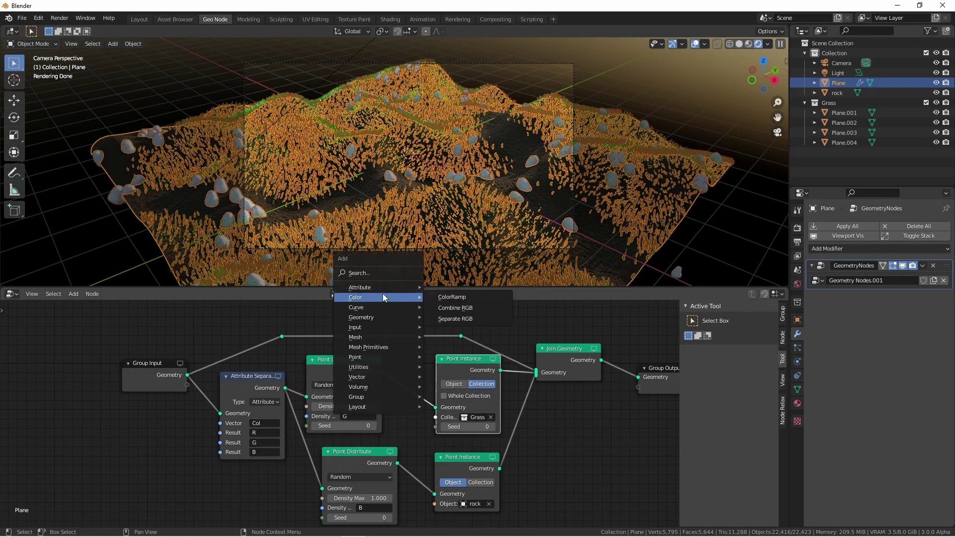
pyautogui.moveTo(377, 287)
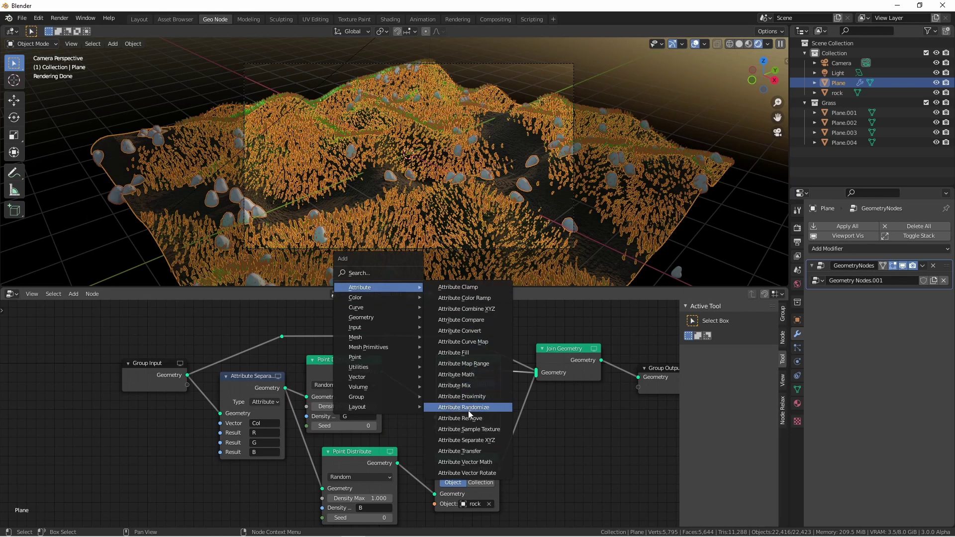
pyautogui.click(462, 407)
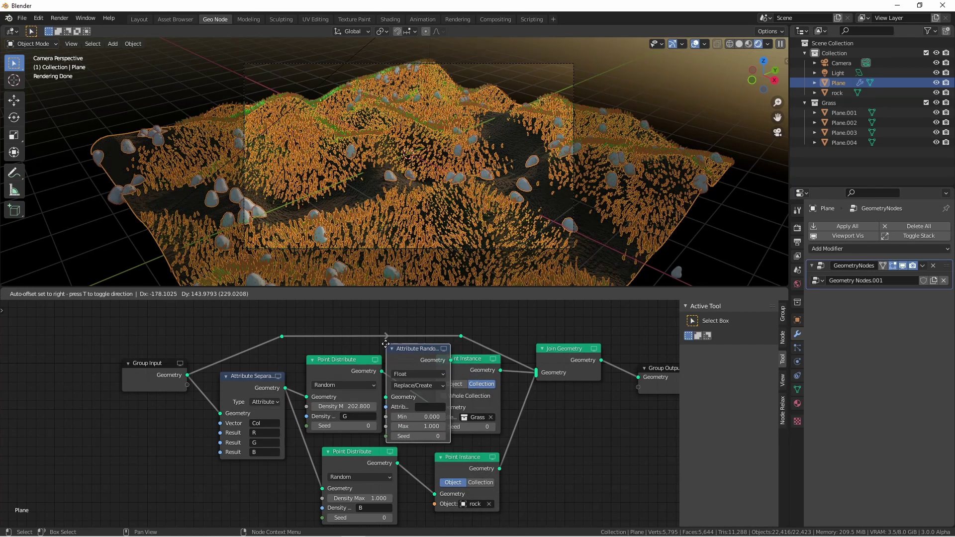
pyautogui.click(398, 364)
# Set the randomizer's attribute to scale with Min 0.5 and Max 4.
pyautogui.click(460, 407)
pyautogui.write('s')
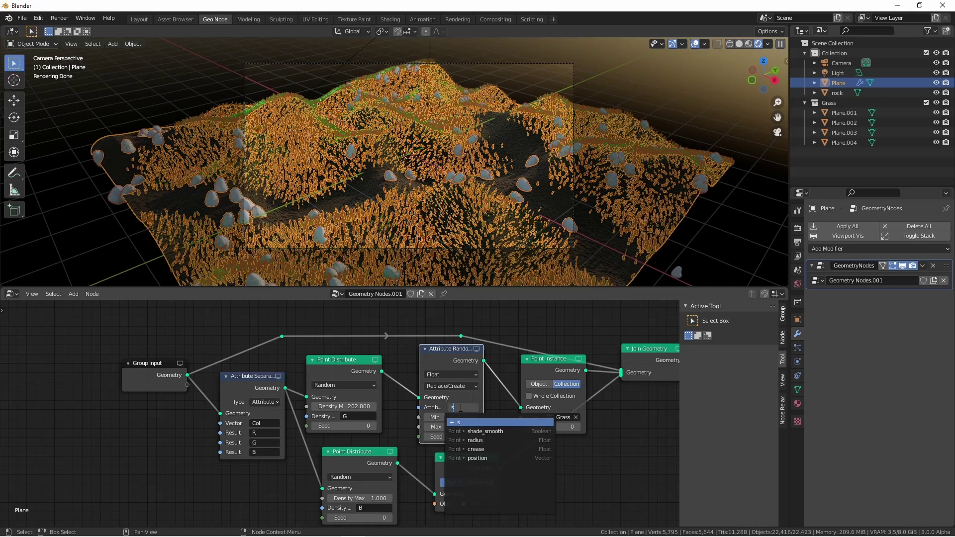
pyautogui.write('cale')
pyautogui.press('Return')
pyautogui.click(449, 417)
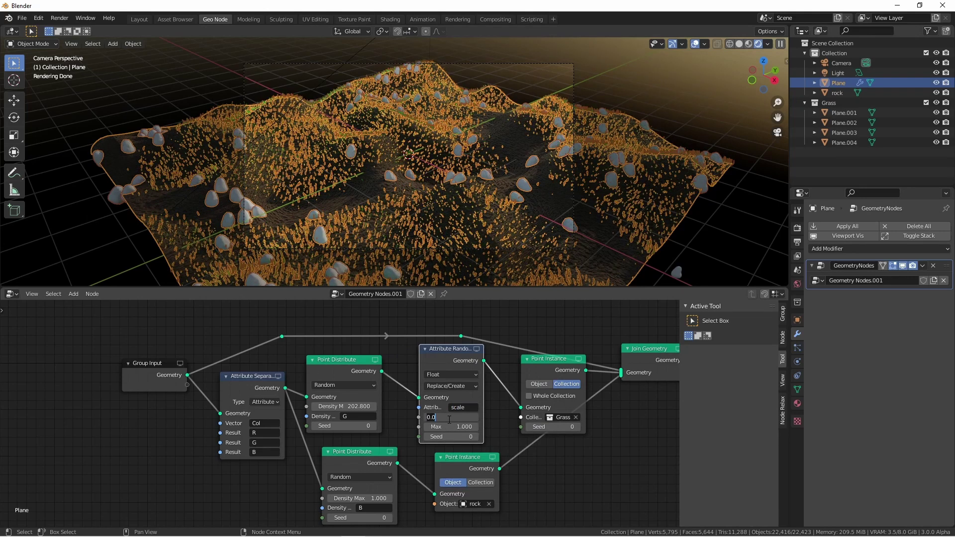
pyautogui.write('0.5')
pyautogui.press('Return')
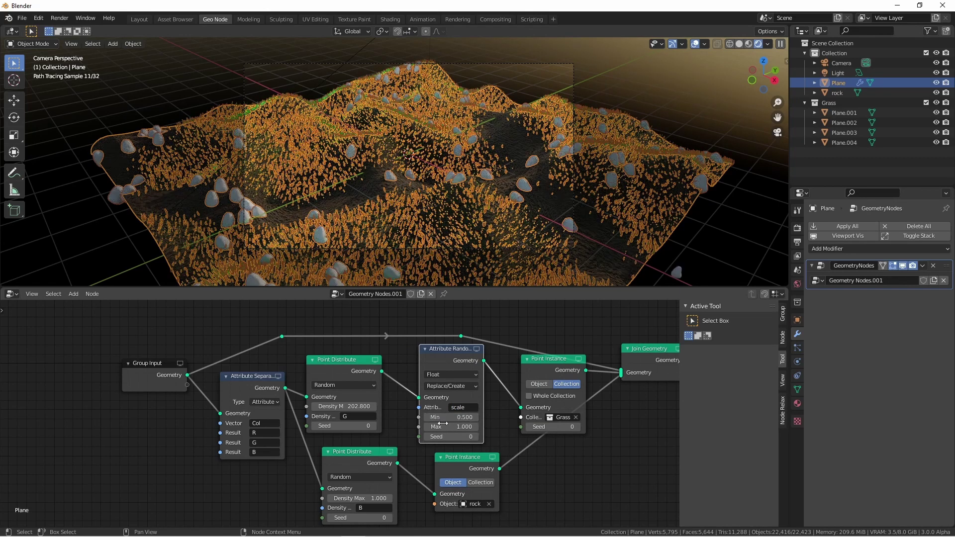
pyautogui.click(444, 426)
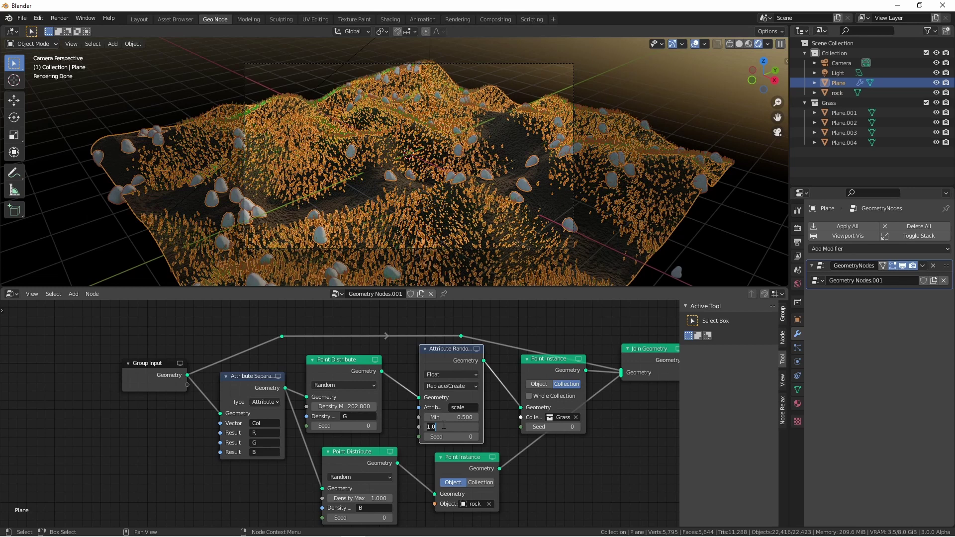
pyautogui.write('4')
pyautogui.press('Return')
pyautogui.click(204, 76)
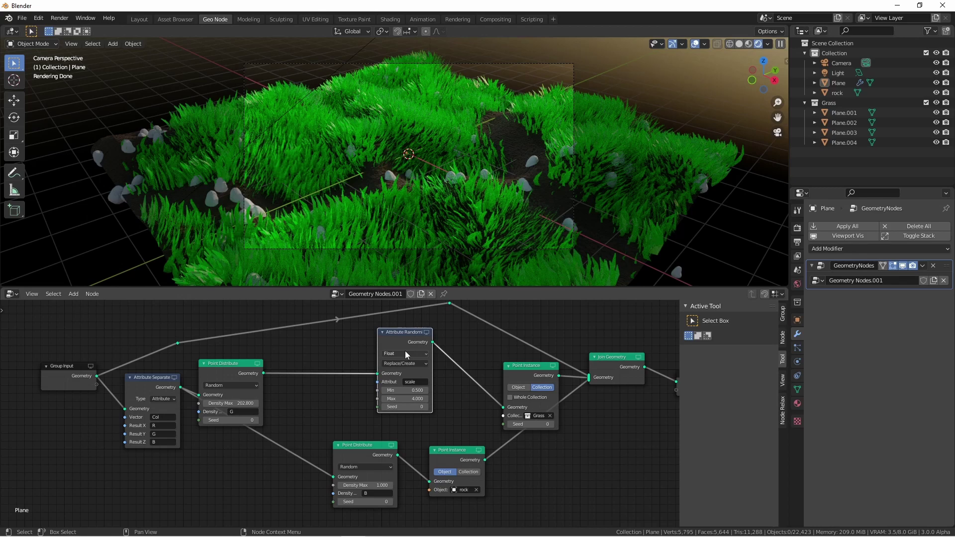
# Switch Attribute Randomize to Vector with Min 1, 1, 0.5 and raise Max Z to 5.4.
pyautogui.click(403, 354)
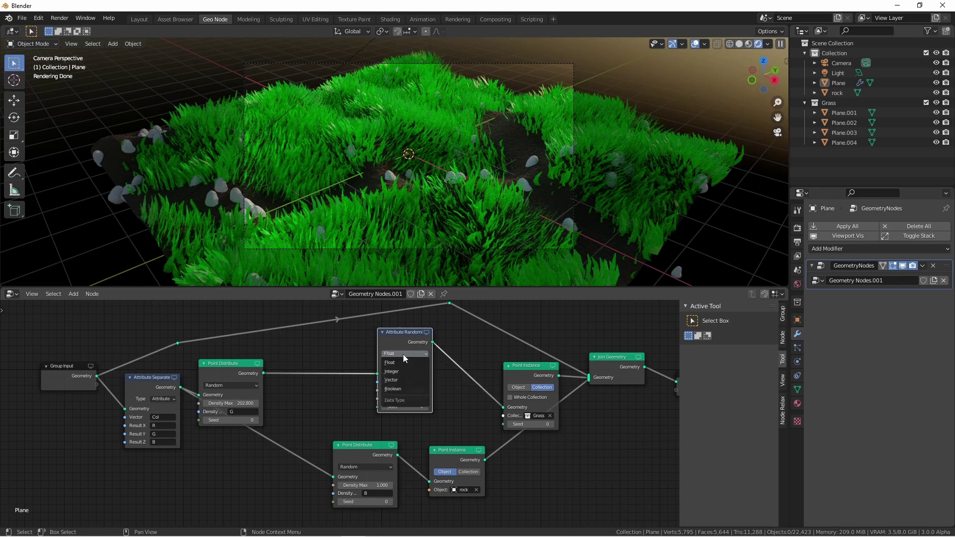
pyautogui.click(407, 379)
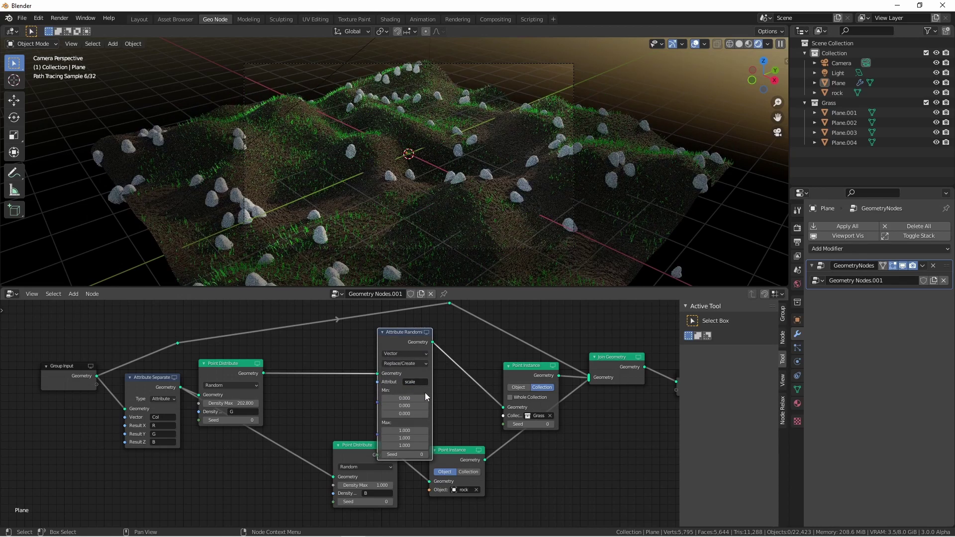
pyautogui.scroll(2, 425, 392)
pyautogui.doubleClick(426, 357)
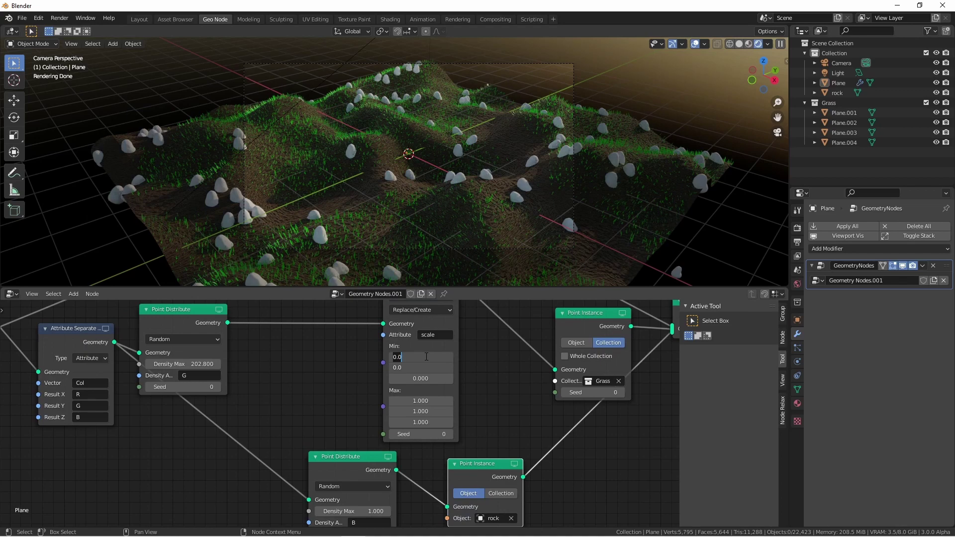
pyautogui.write('1')
pyautogui.press('Return')
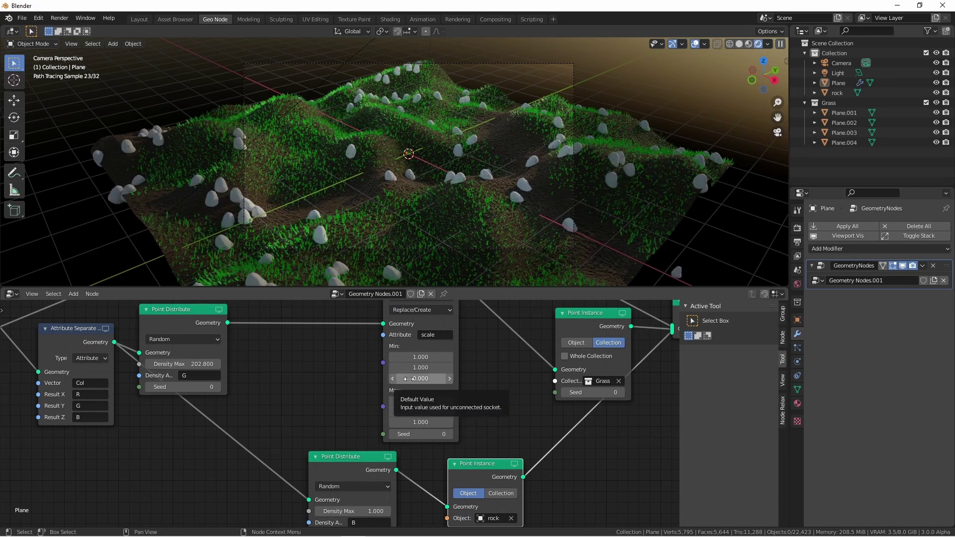
pyautogui.click(408, 378)
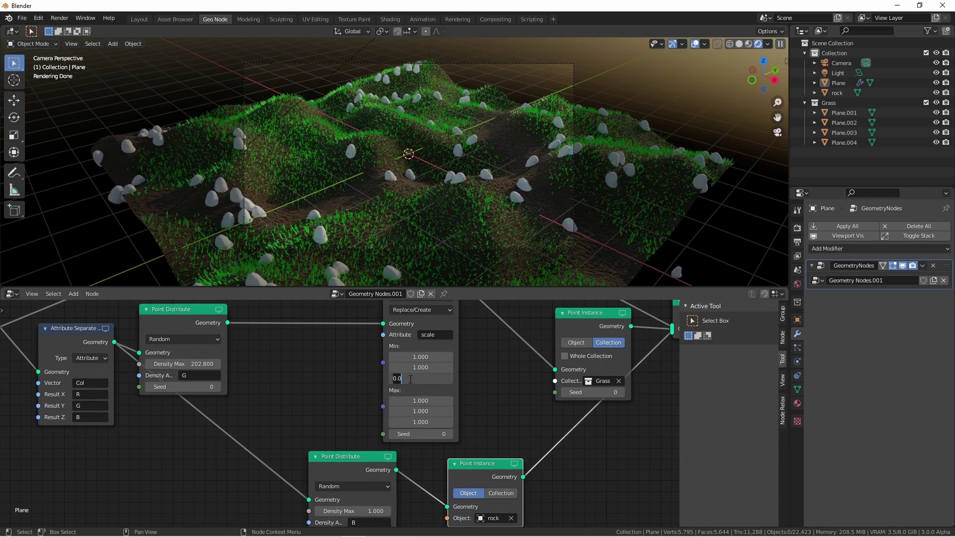
pyautogui.write('.5')
pyautogui.press('Return')
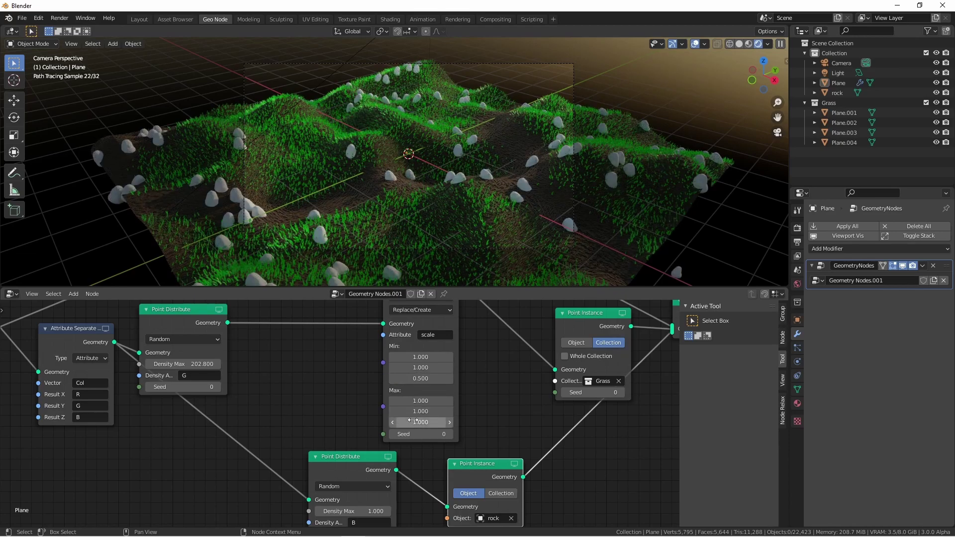
pyautogui.moveTo(413, 421); pyautogui.dragTo(392, 421)
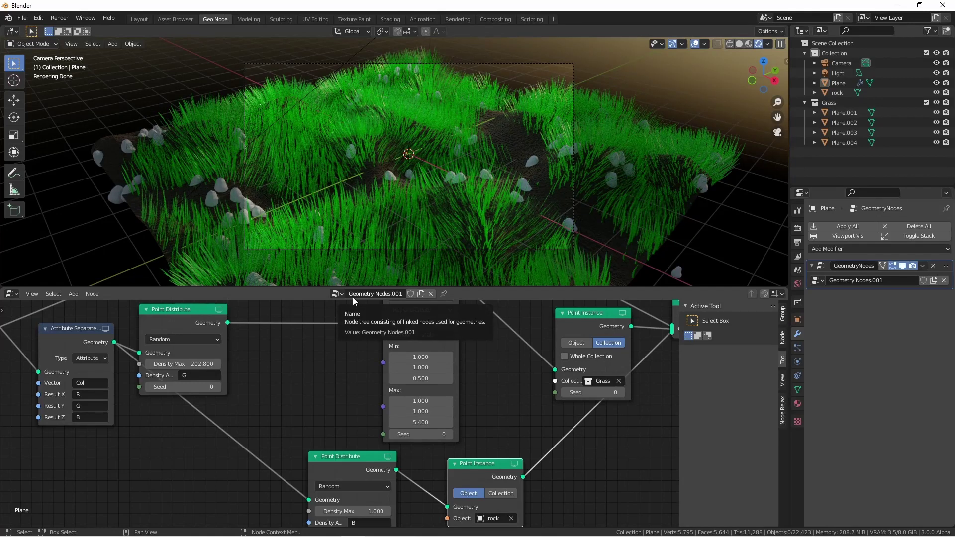
# Set the grass Point Distribute Density Max to 500.
pyautogui.moveTo(222, 323); pyautogui.dragTo(343, 320)
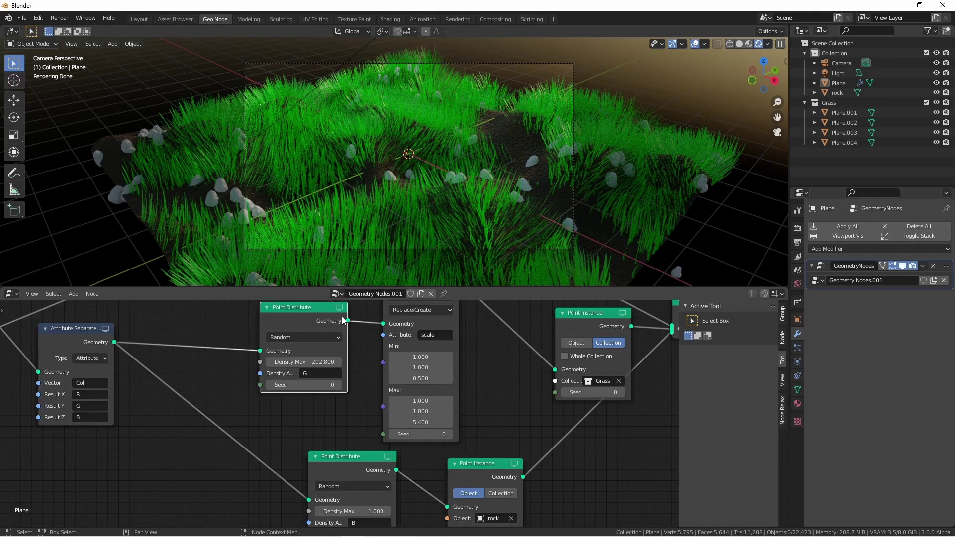
pyautogui.click(300, 361)
pyautogui.write('500')
pyautogui.press('Return')
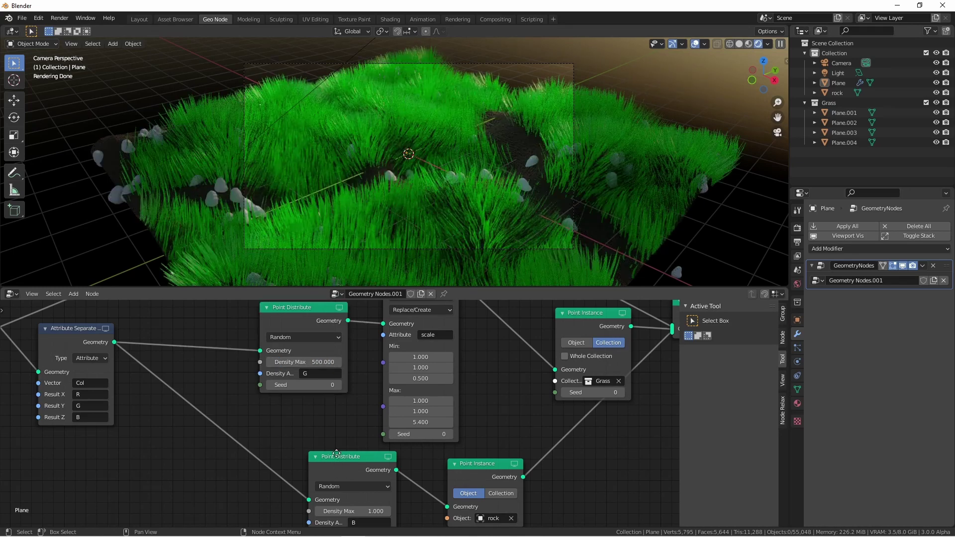
# Set the rock Point Distribute Density Max to 0.75.
pyautogui.moveTo(337, 453); pyautogui.dragTo(353, 432, button='middle')
pyautogui.moveTo(353, 431); pyautogui.dragTo(330, 431)
pyautogui.click(329, 487)
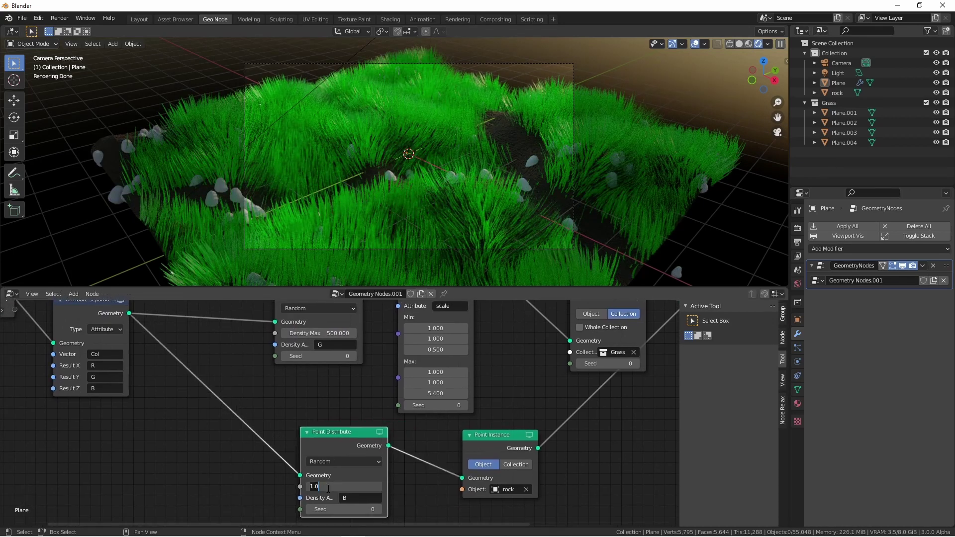
pyautogui.write('0.75')
pyautogui.press('Return')
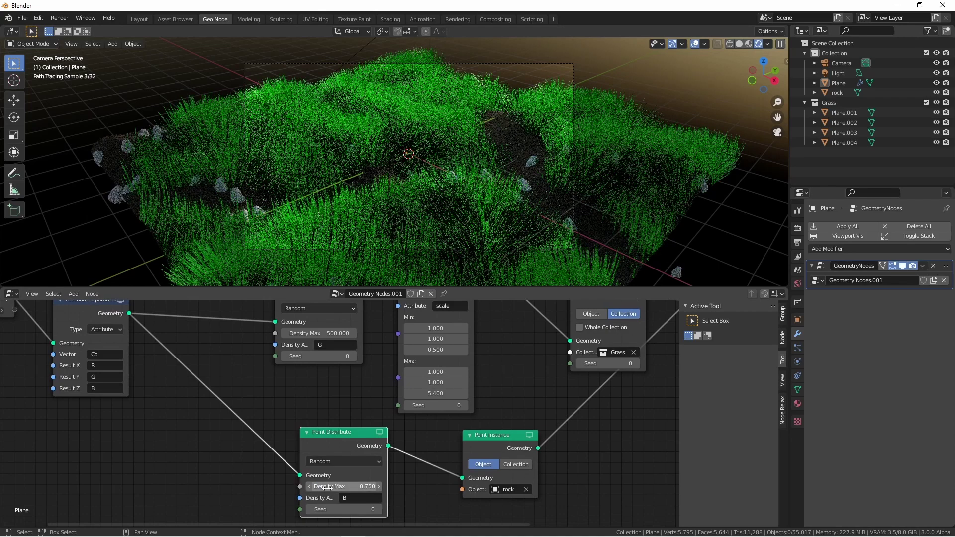
# Auto-arrange the whole node tree with Node Relax's Arrange Nodes.
pyautogui.press('Home')
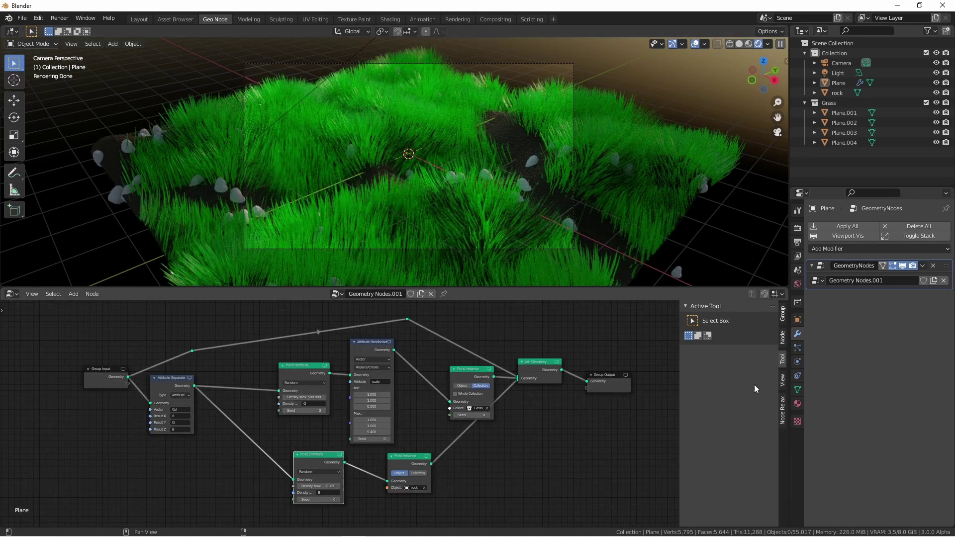
pyautogui.click(783, 420)
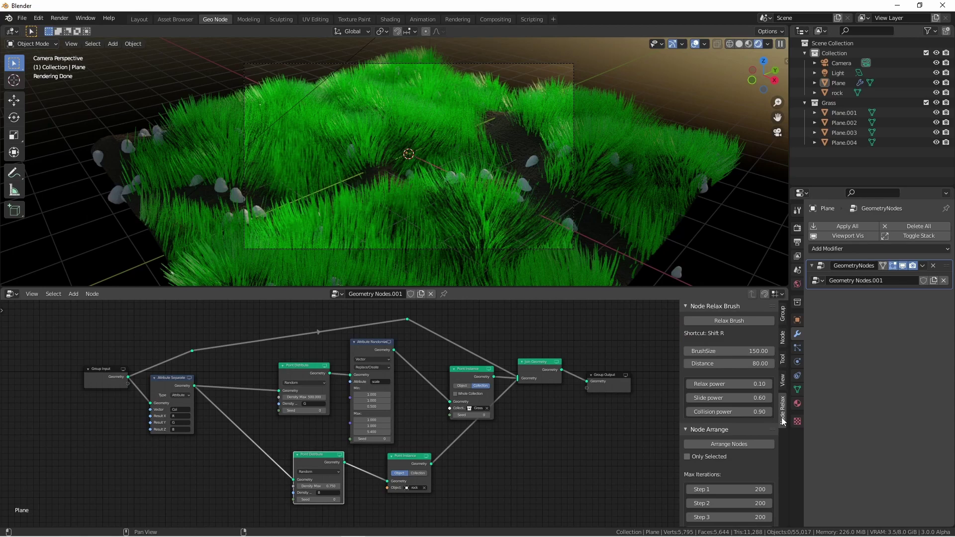
pyautogui.click(723, 444)
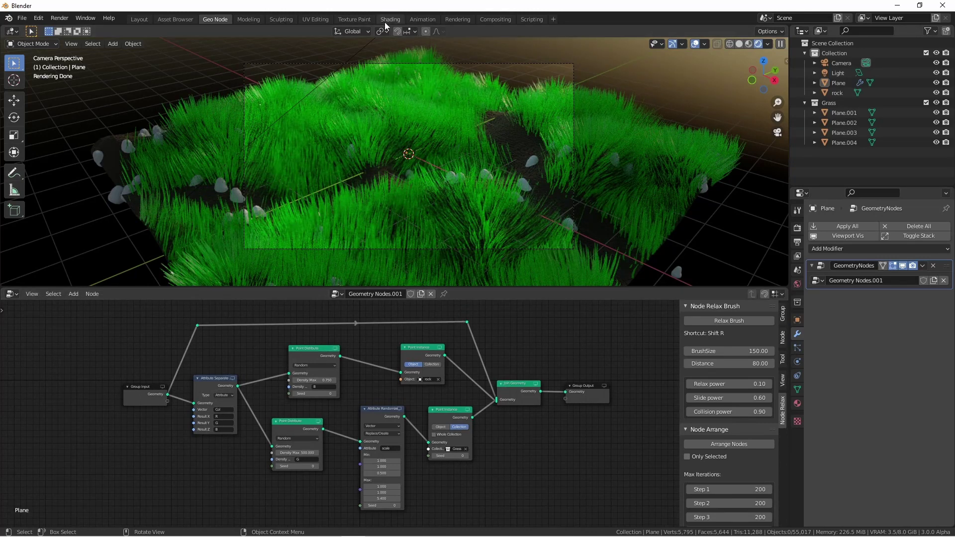
# Show the finished Cycles render of the grassy terrain in the Rendering workspace.
pyautogui.click(457, 20)
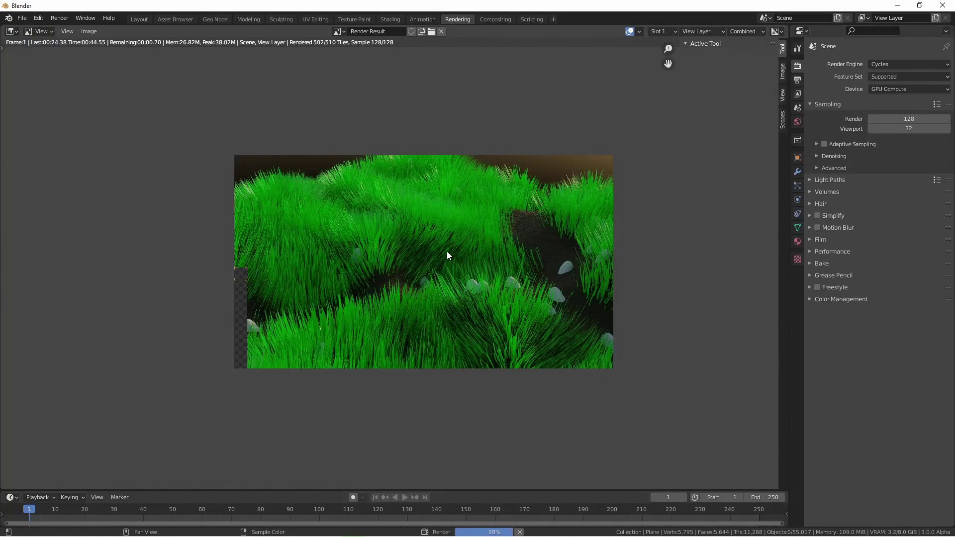
pyautogui.scroll(2, 446, 251)
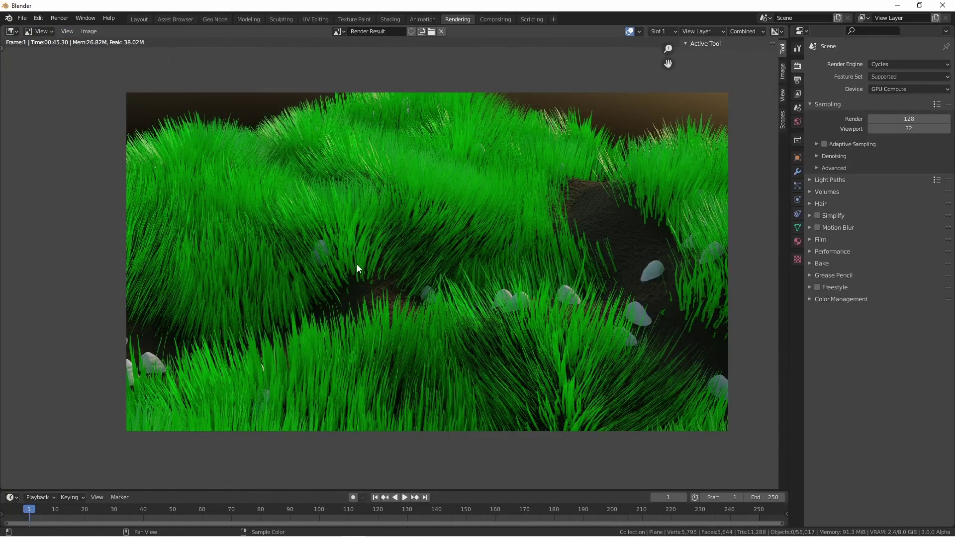